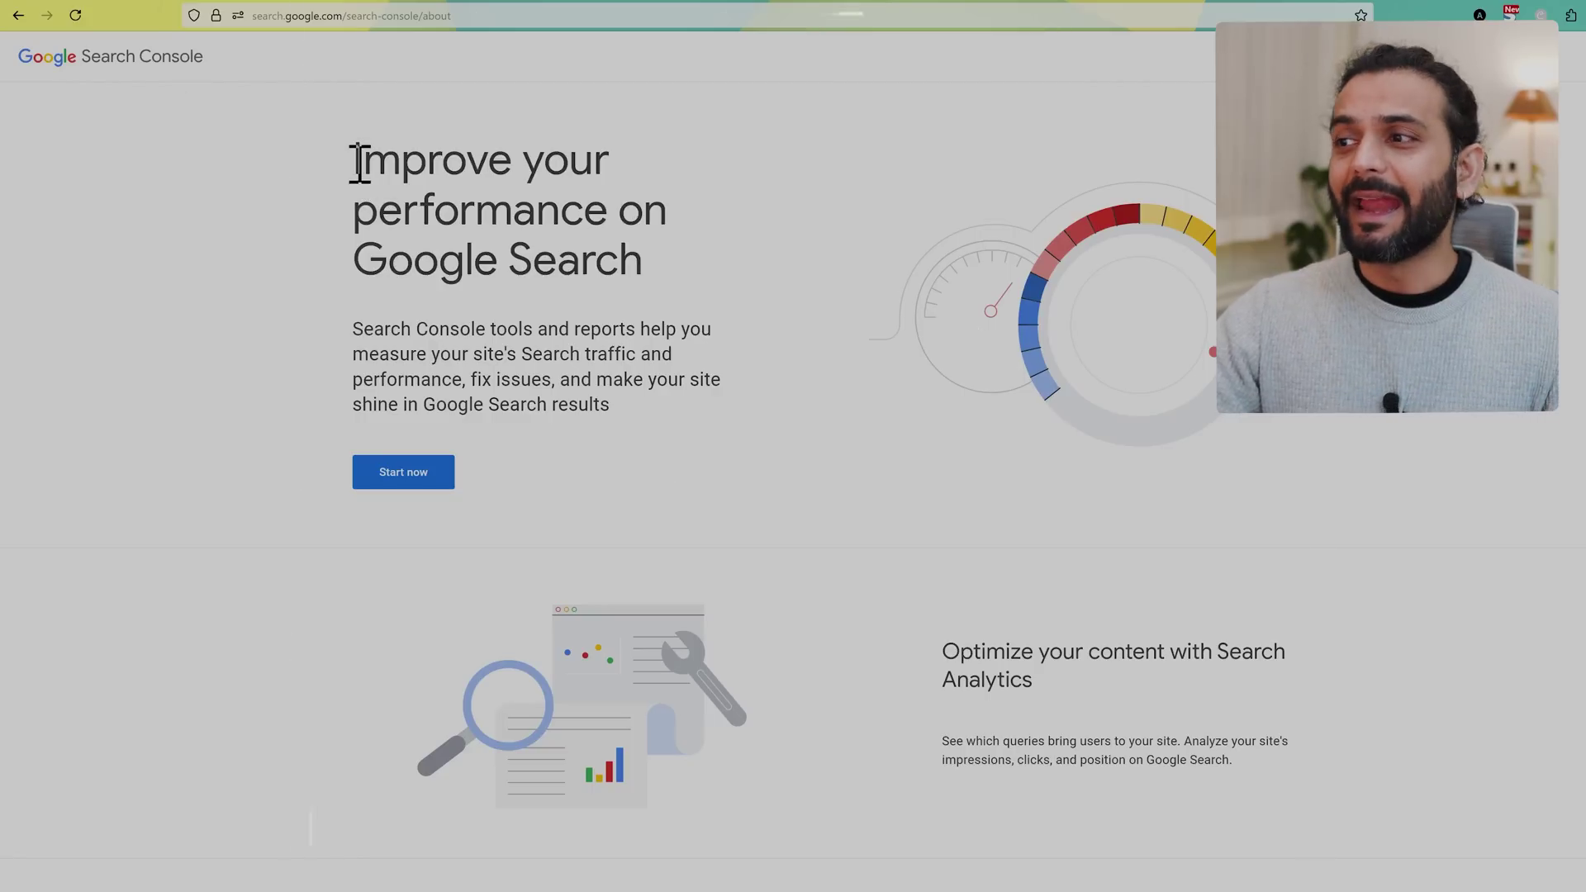
# Highlight the 'Improve your performance' headline on the site's Overview dashboard
pyautogui.moveTo(360, 163); pyautogui.dragTo(700, 291)
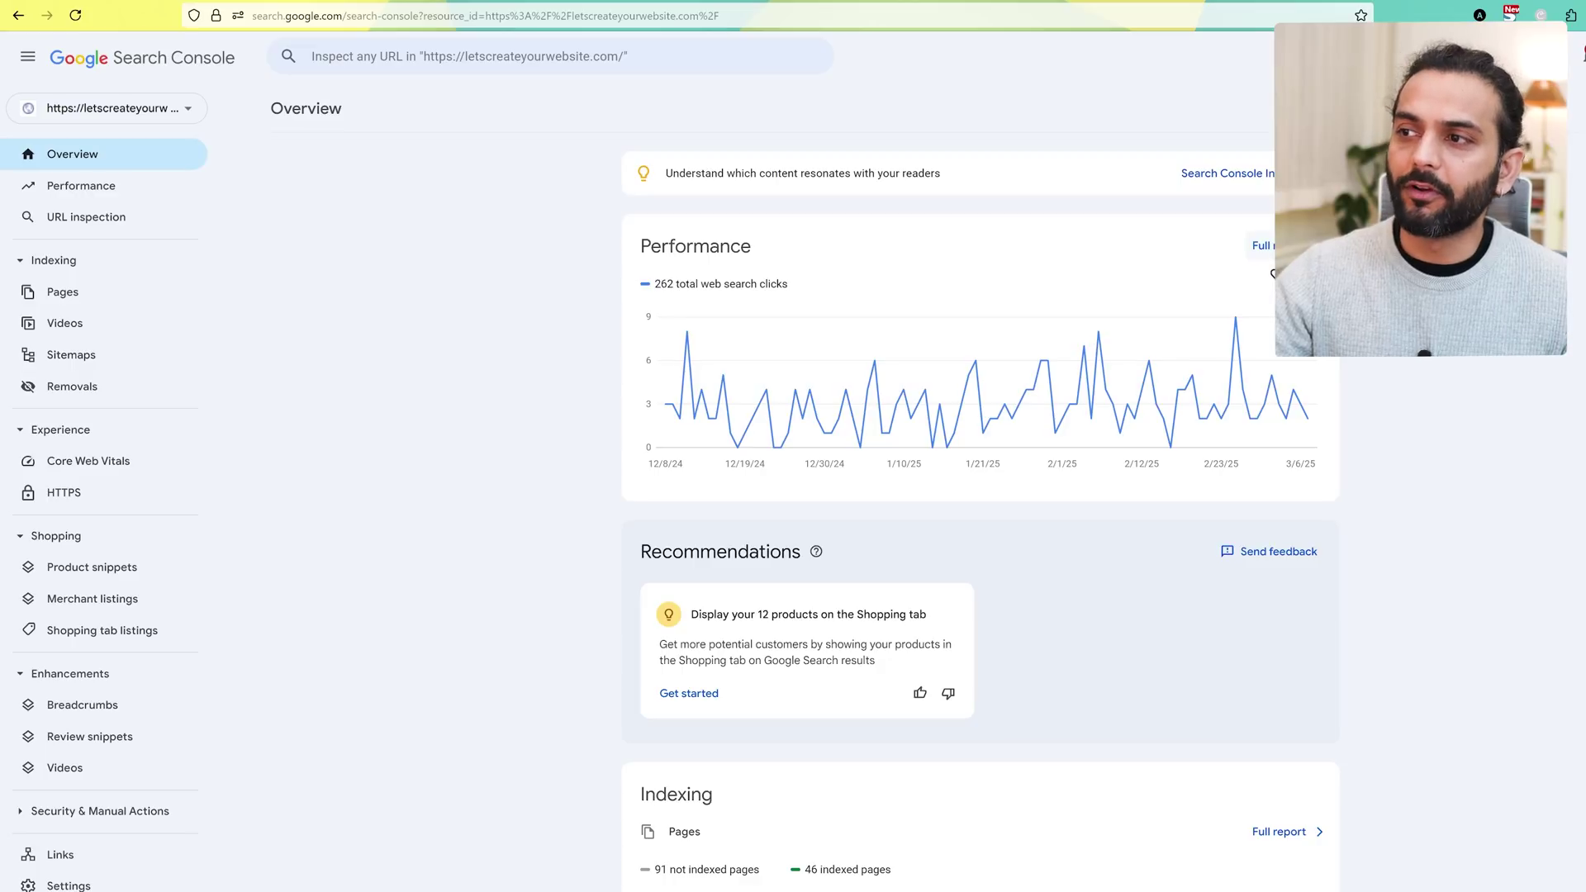
# Open the Performance report and scroll to the queries list, led by 'let's create your website' with 81 clicks
pyautogui.click(1267, 251)
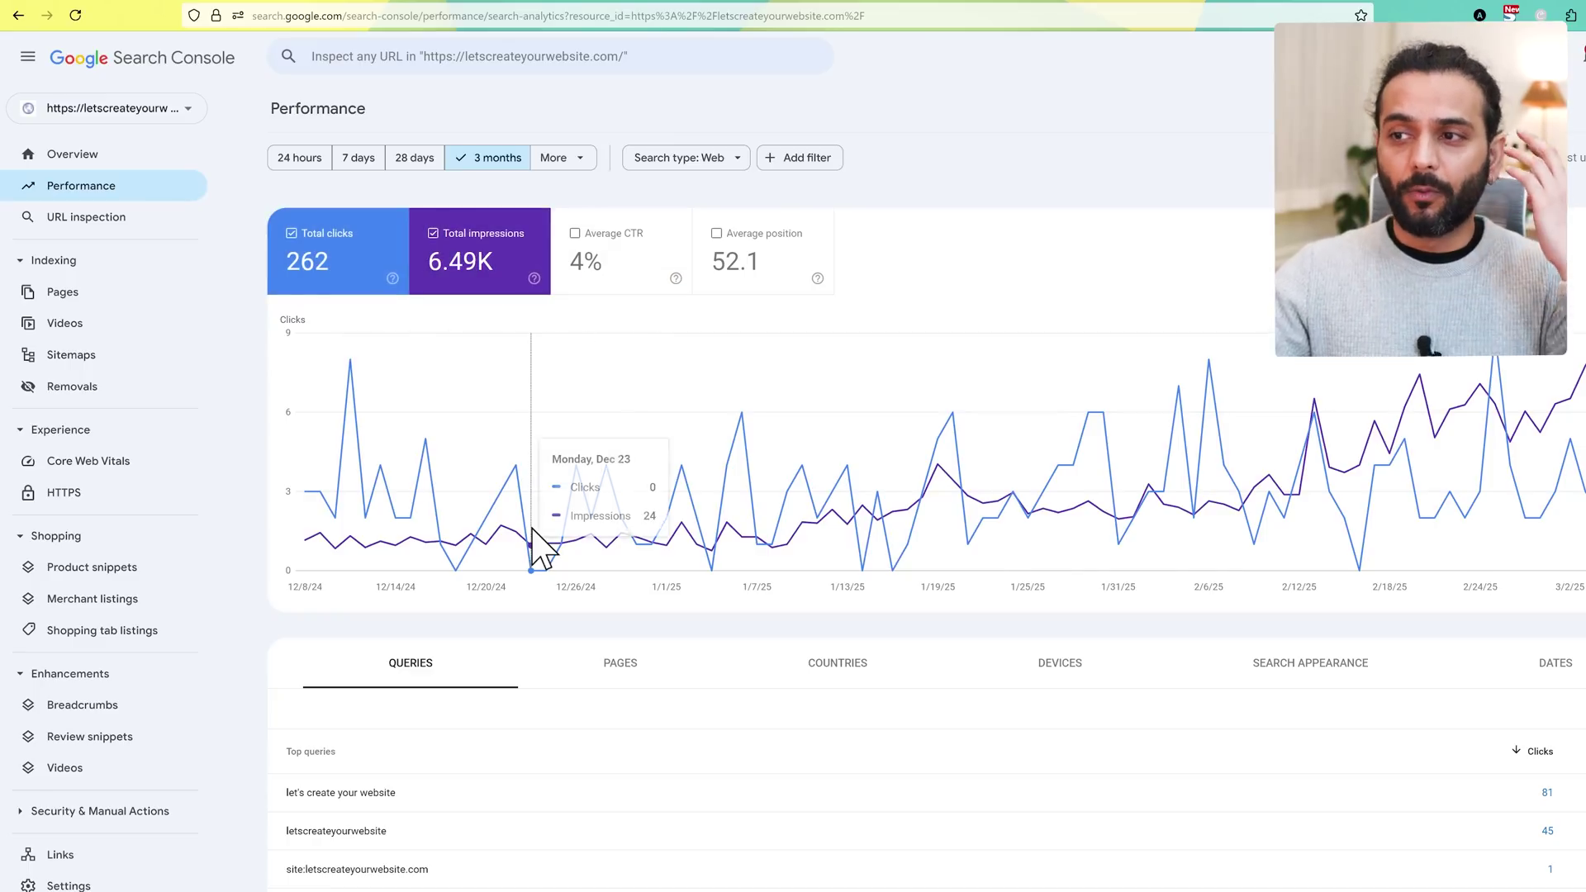
pyautogui.scroll(-4, 538, 542)
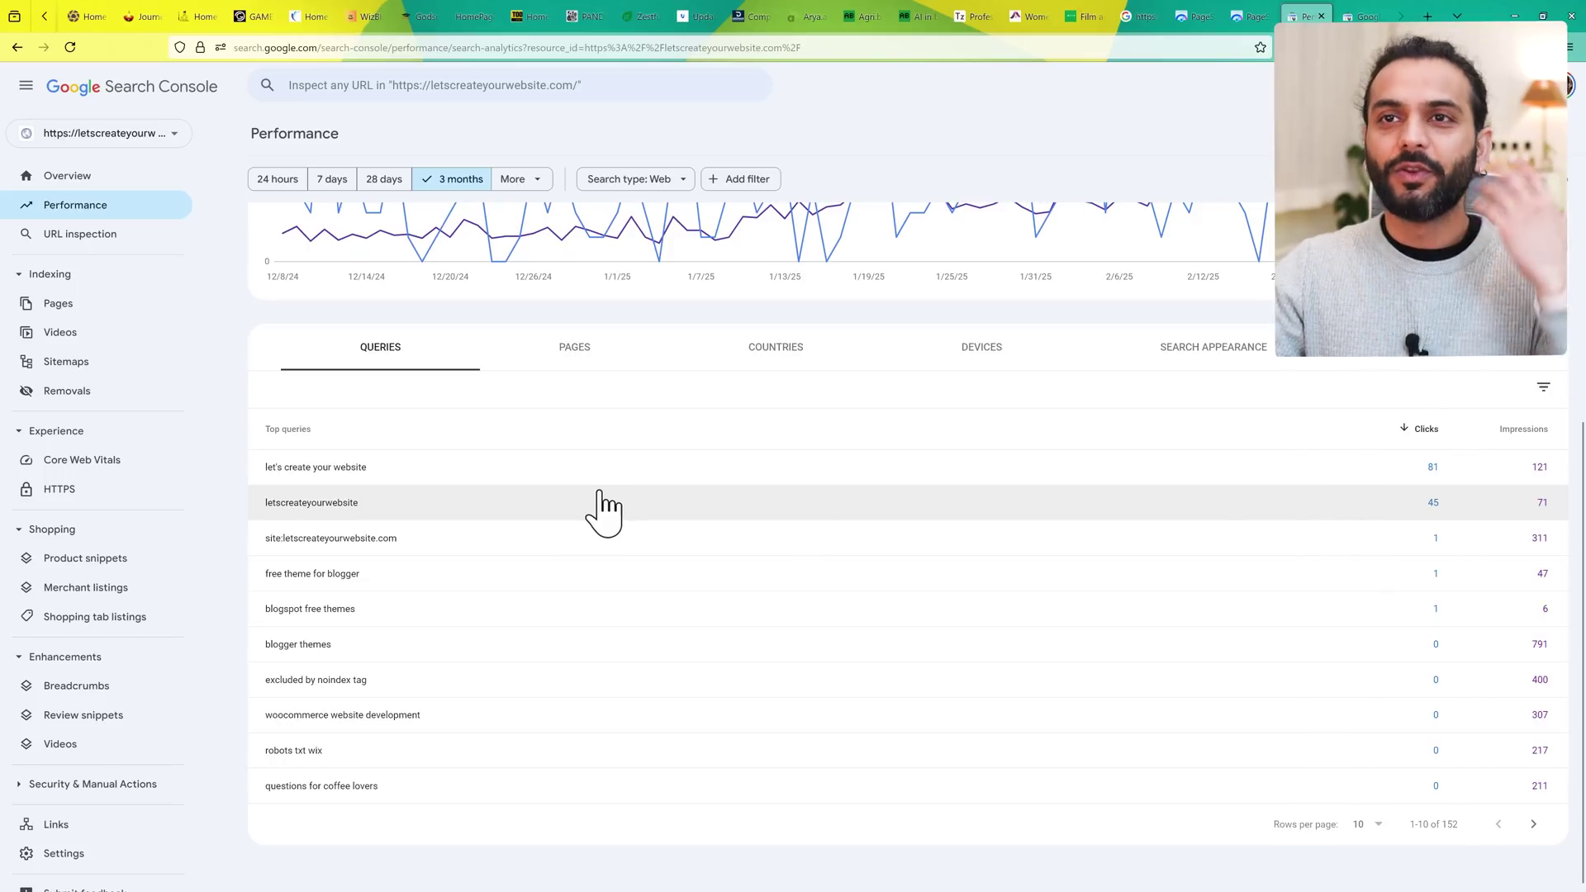
# Break results down by country, then by device: Desktop 212, Mobile 47, Tablet 3 clicks
pyautogui.scroll(4, 805, 529)
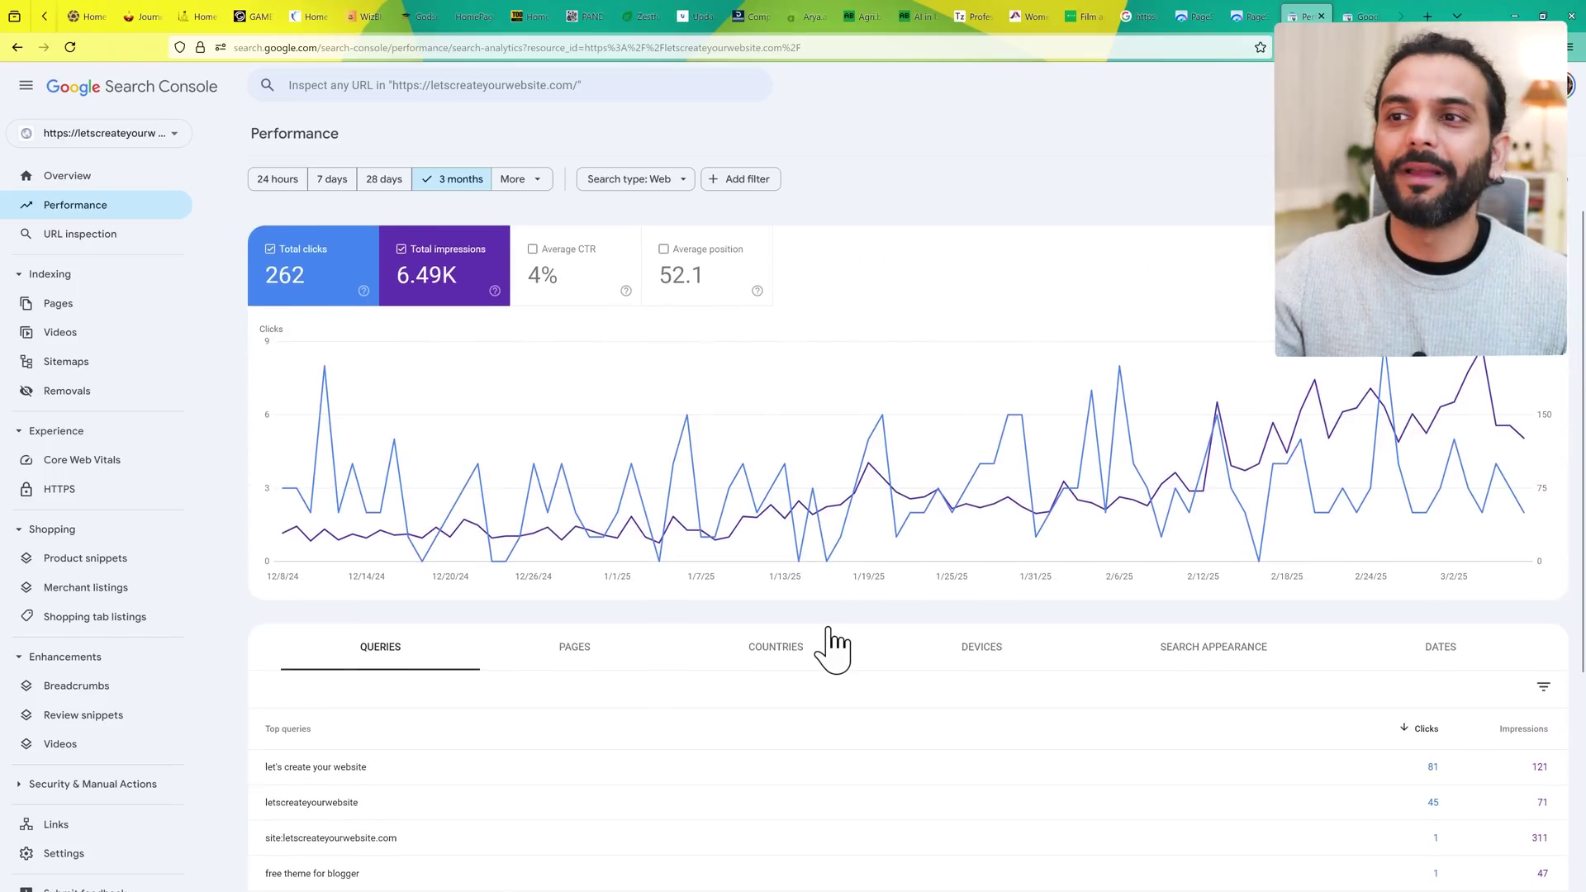
pyautogui.scroll(-3, 837, 649)
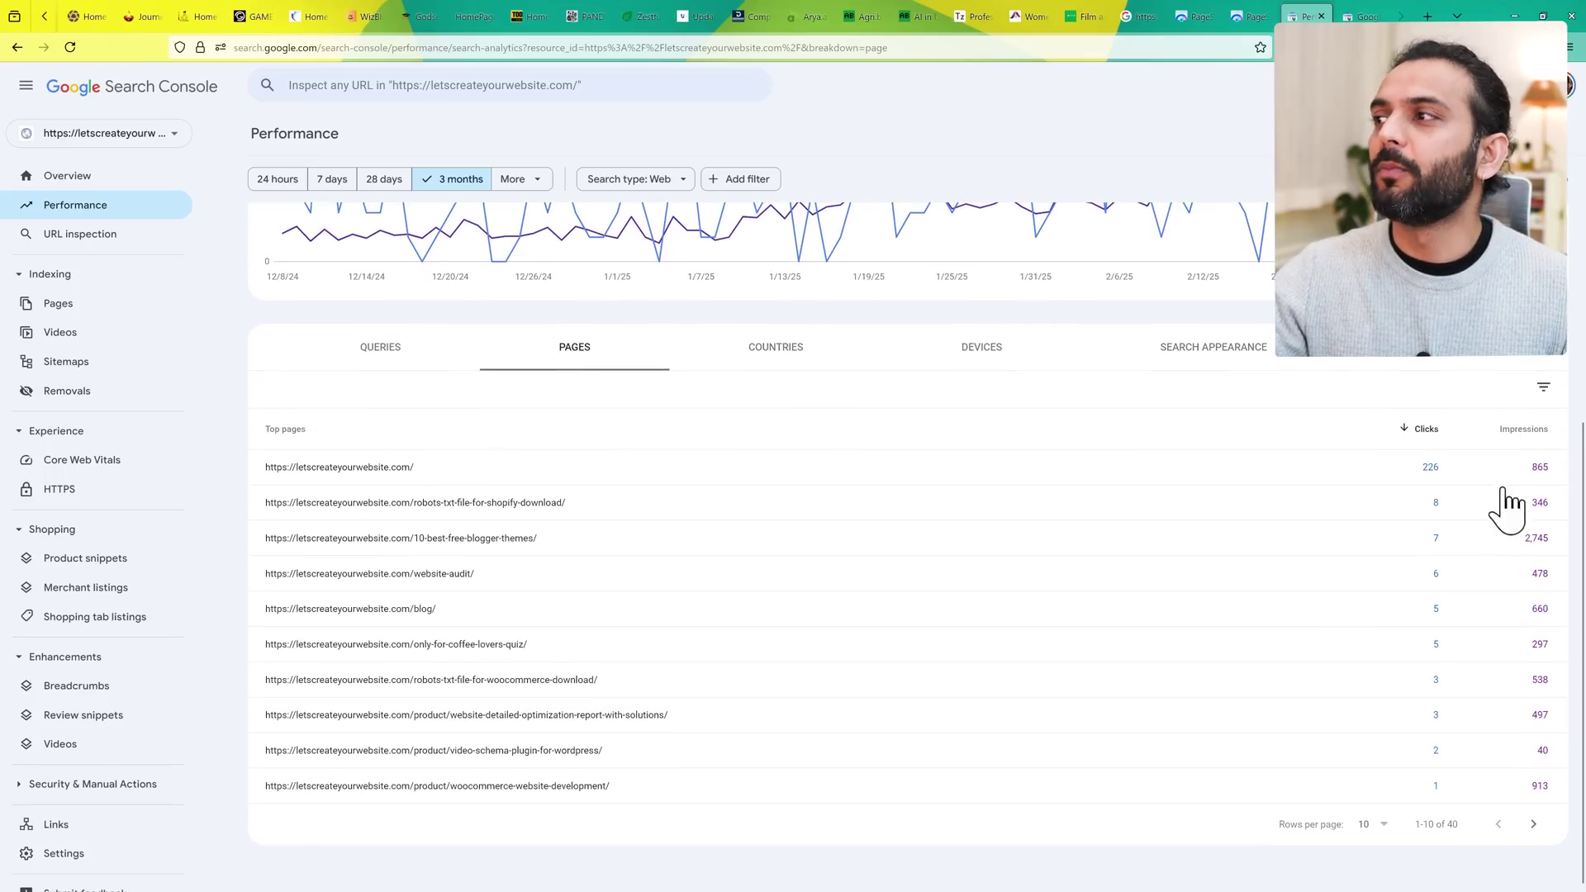
pyautogui.click(774, 351)
pyautogui.scroll(-2, 815, 691)
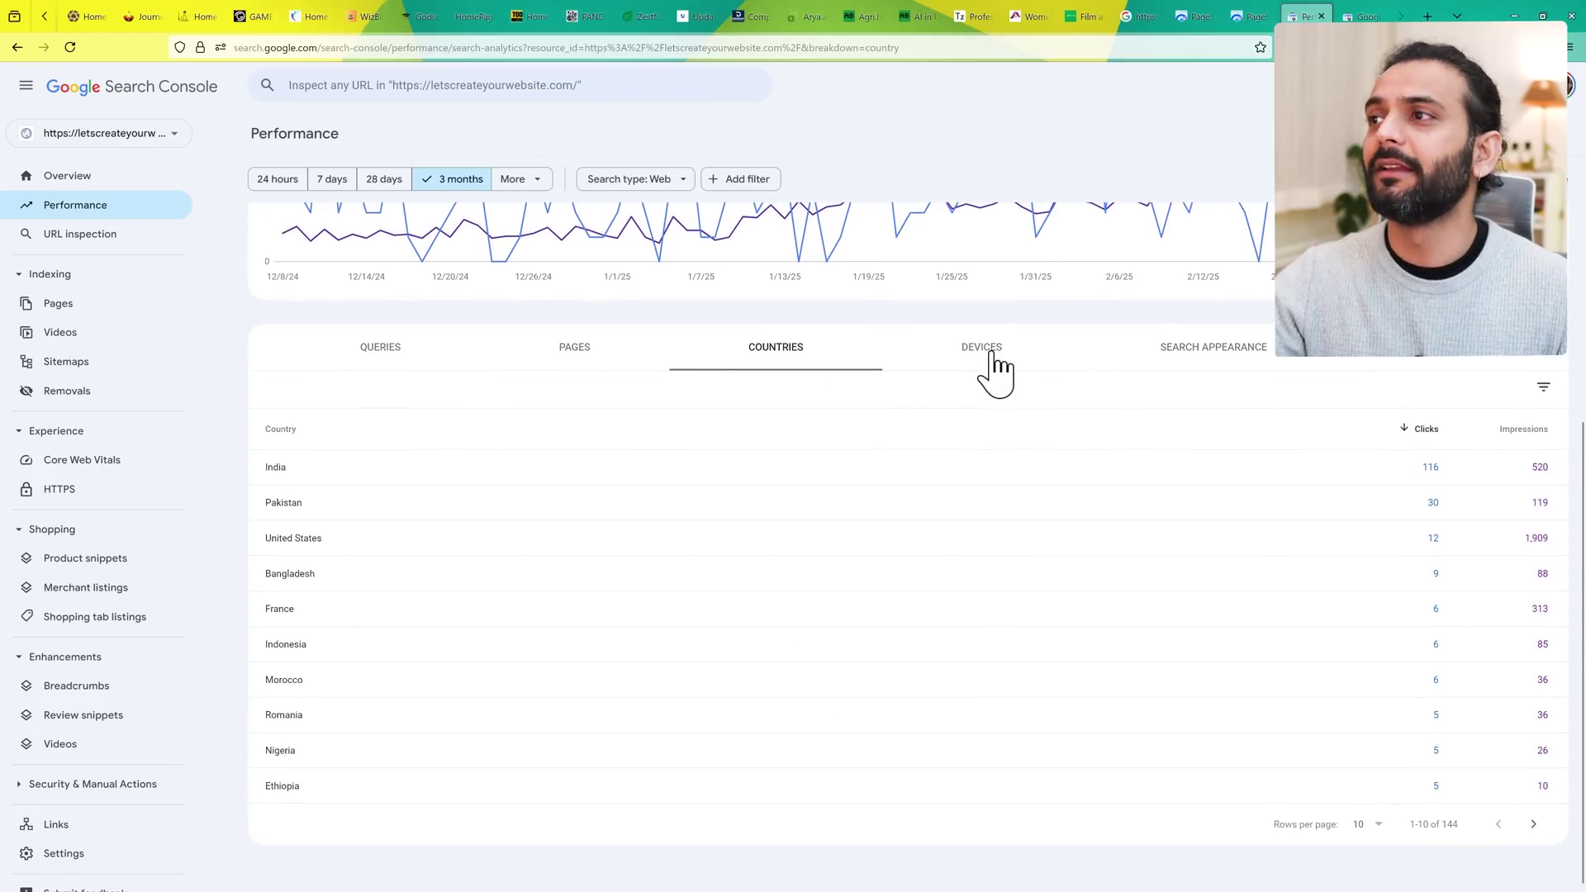
pyautogui.click(989, 354)
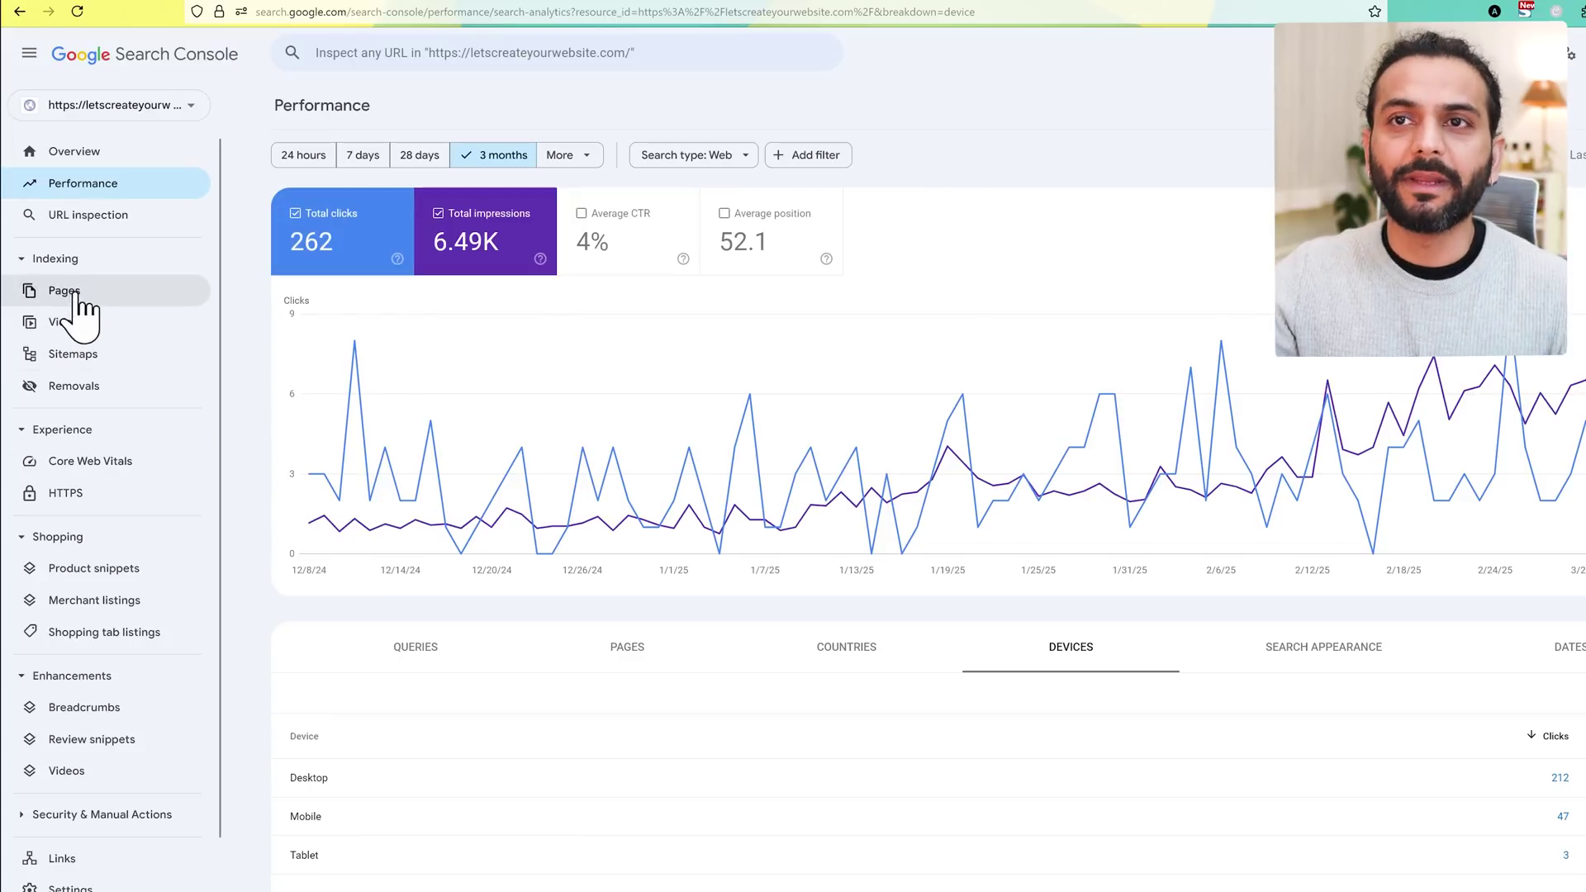
# Open the Page indexing report and highlight the 'Why pages aren't indexed' heading
pyautogui.click(81, 307)
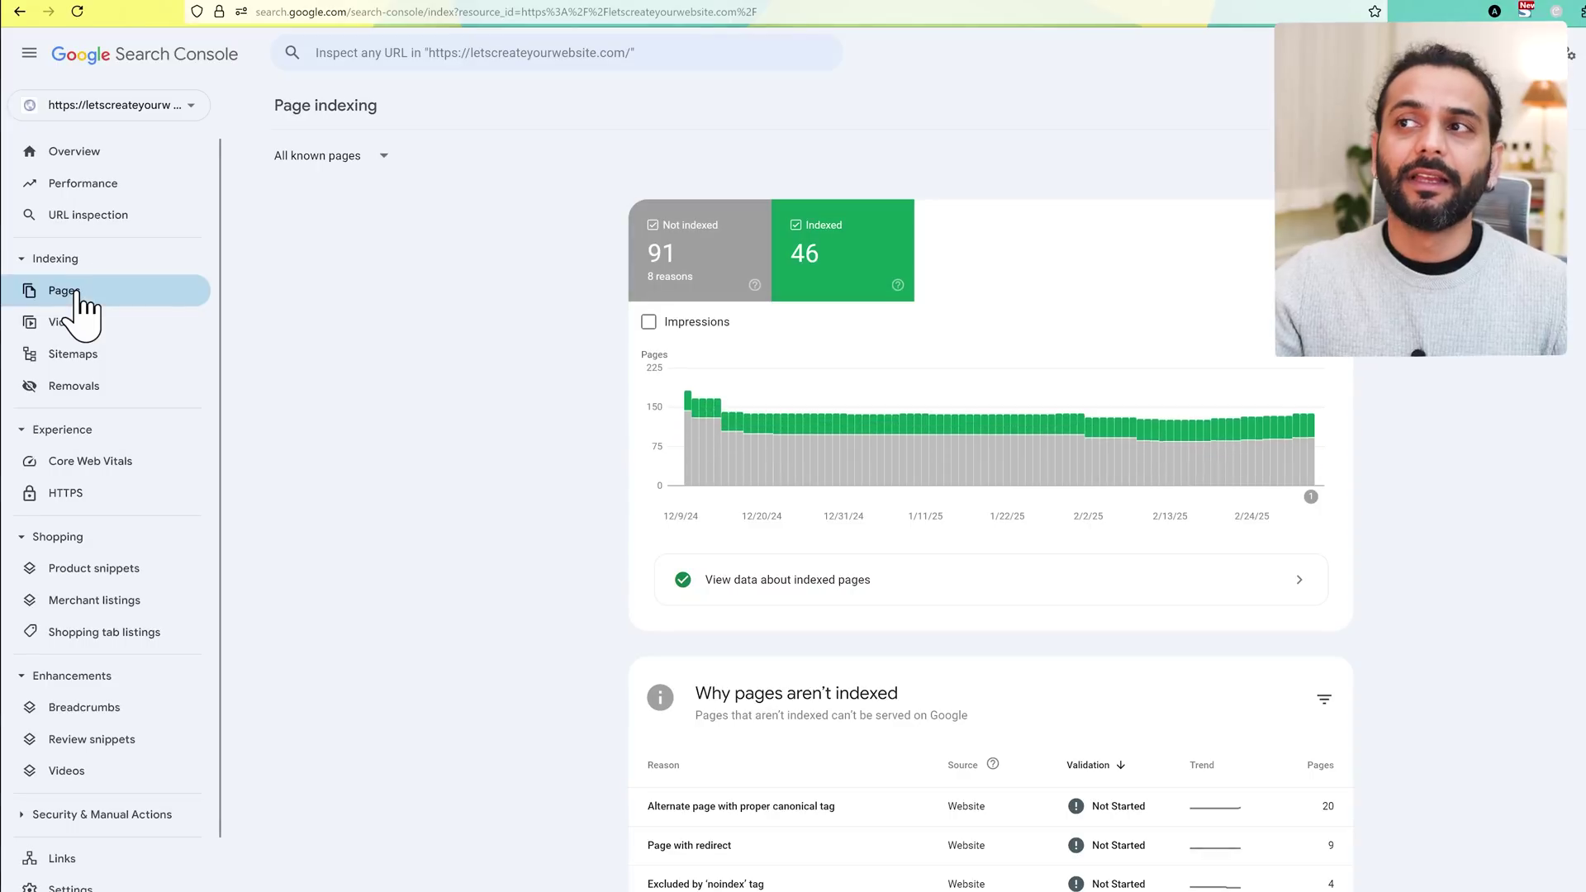
pyautogui.scroll(-3, 492, 623)
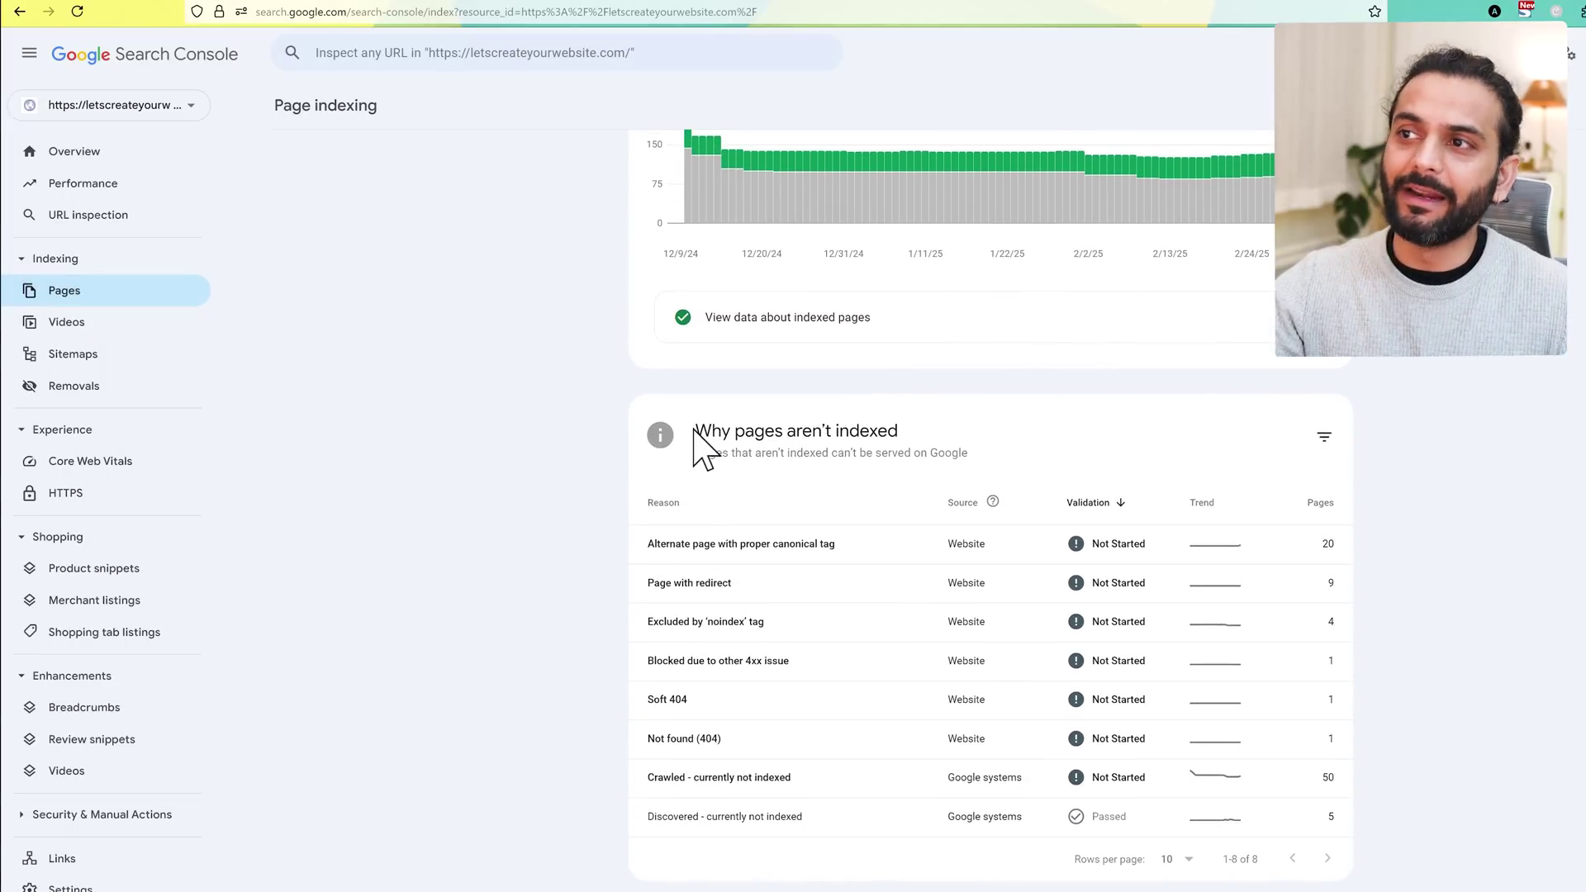
pyautogui.moveTo(697, 430); pyautogui.dragTo(890, 438)
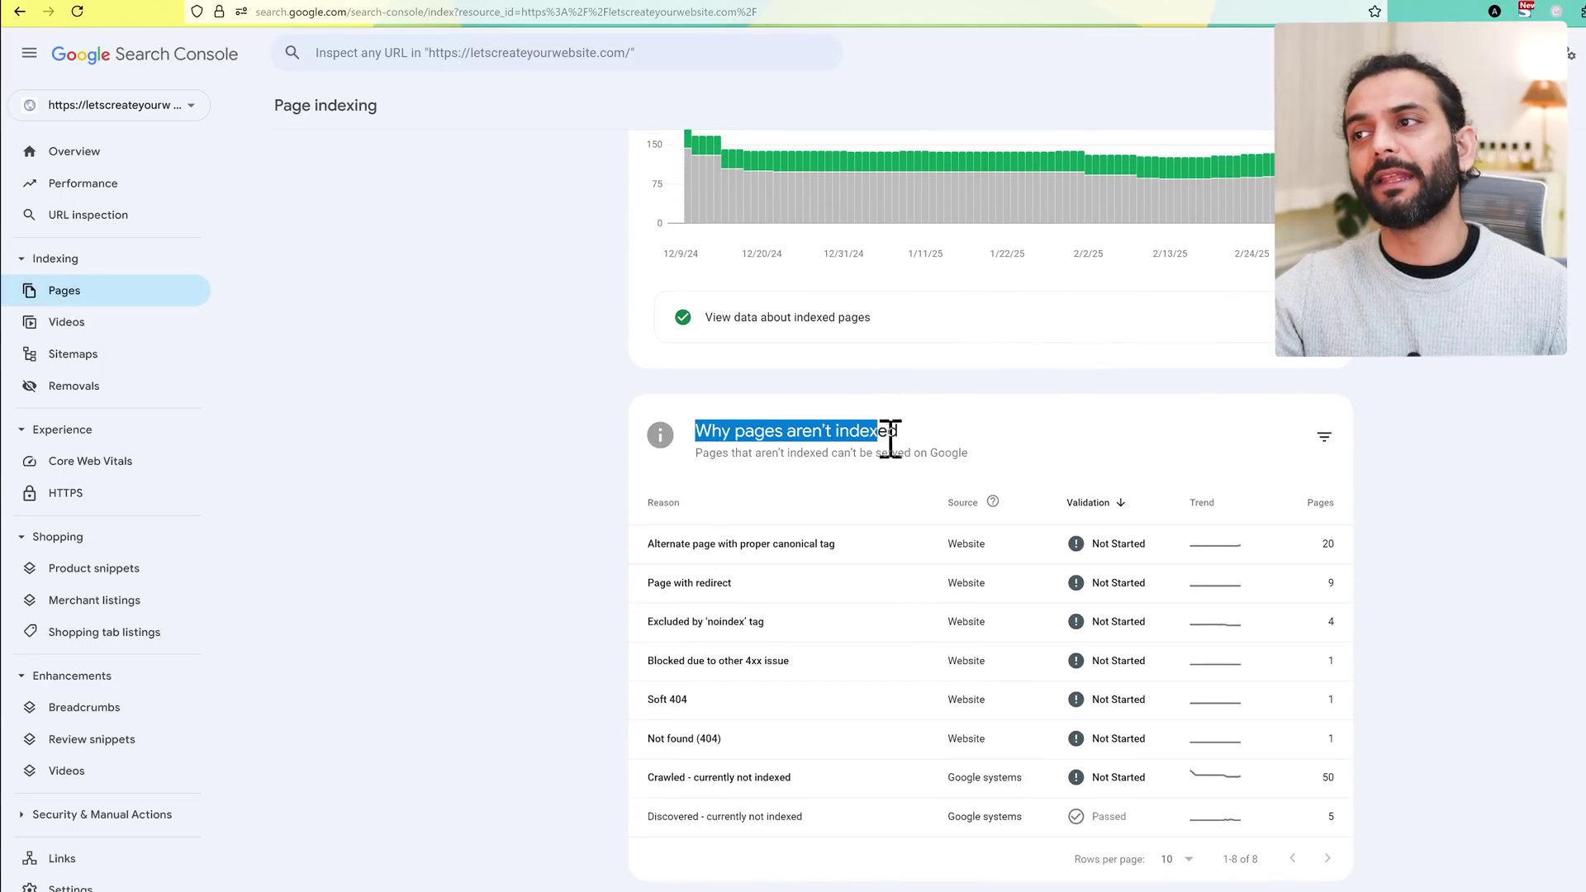
pyautogui.click(487, 554)
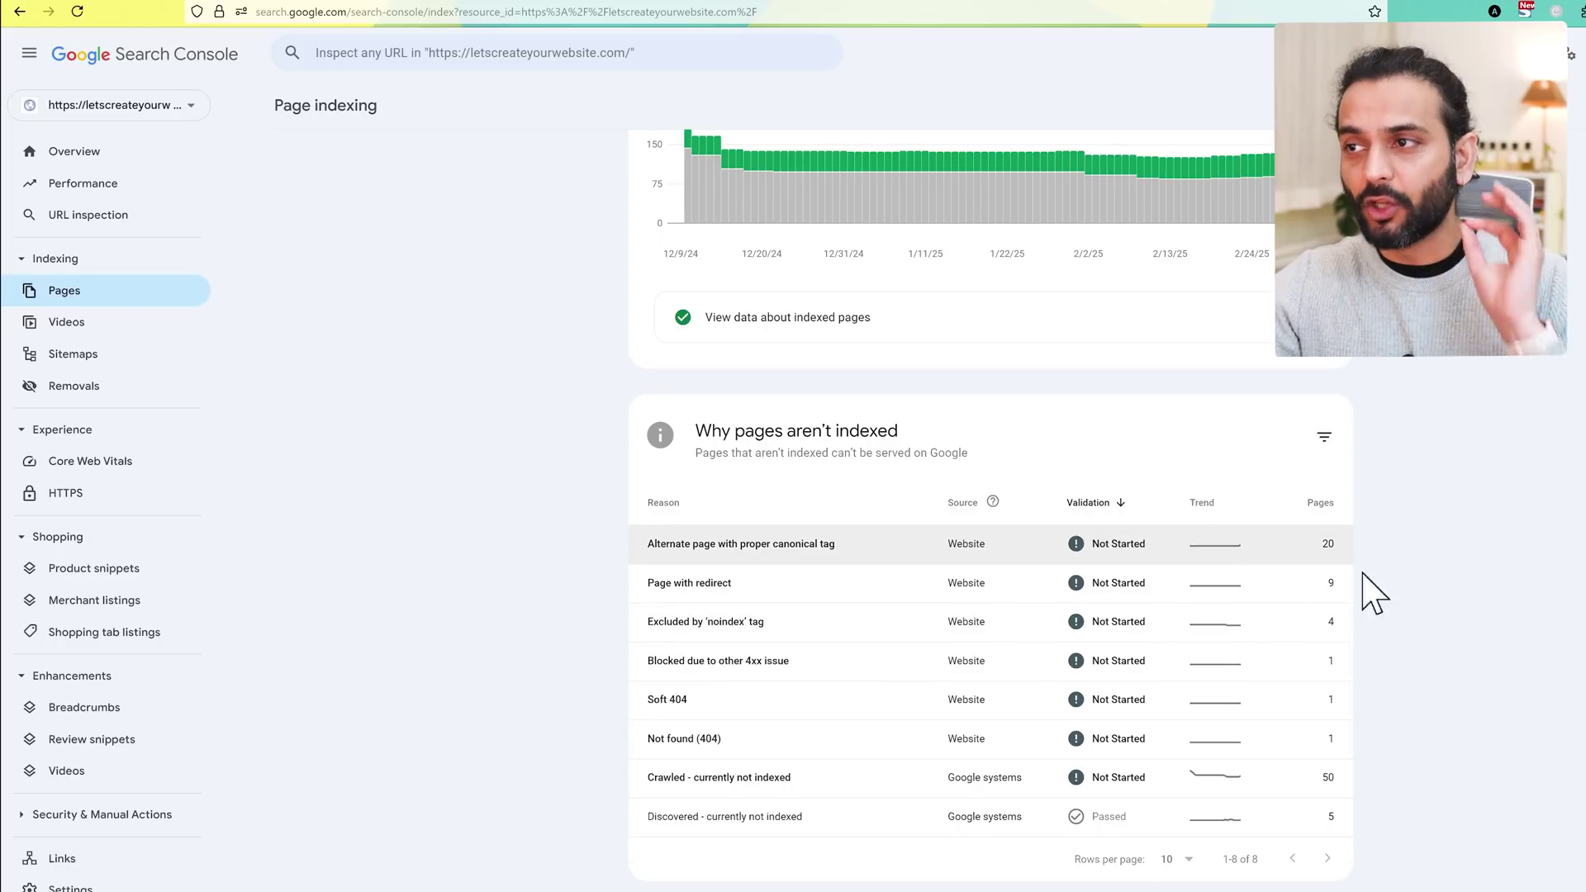
# Inspect the shopify-website-development URL under 'Alternate page with proper canonical tag', then return to Pages
pyautogui.click(888, 555)
pyautogui.scroll(-5, 832, 567)
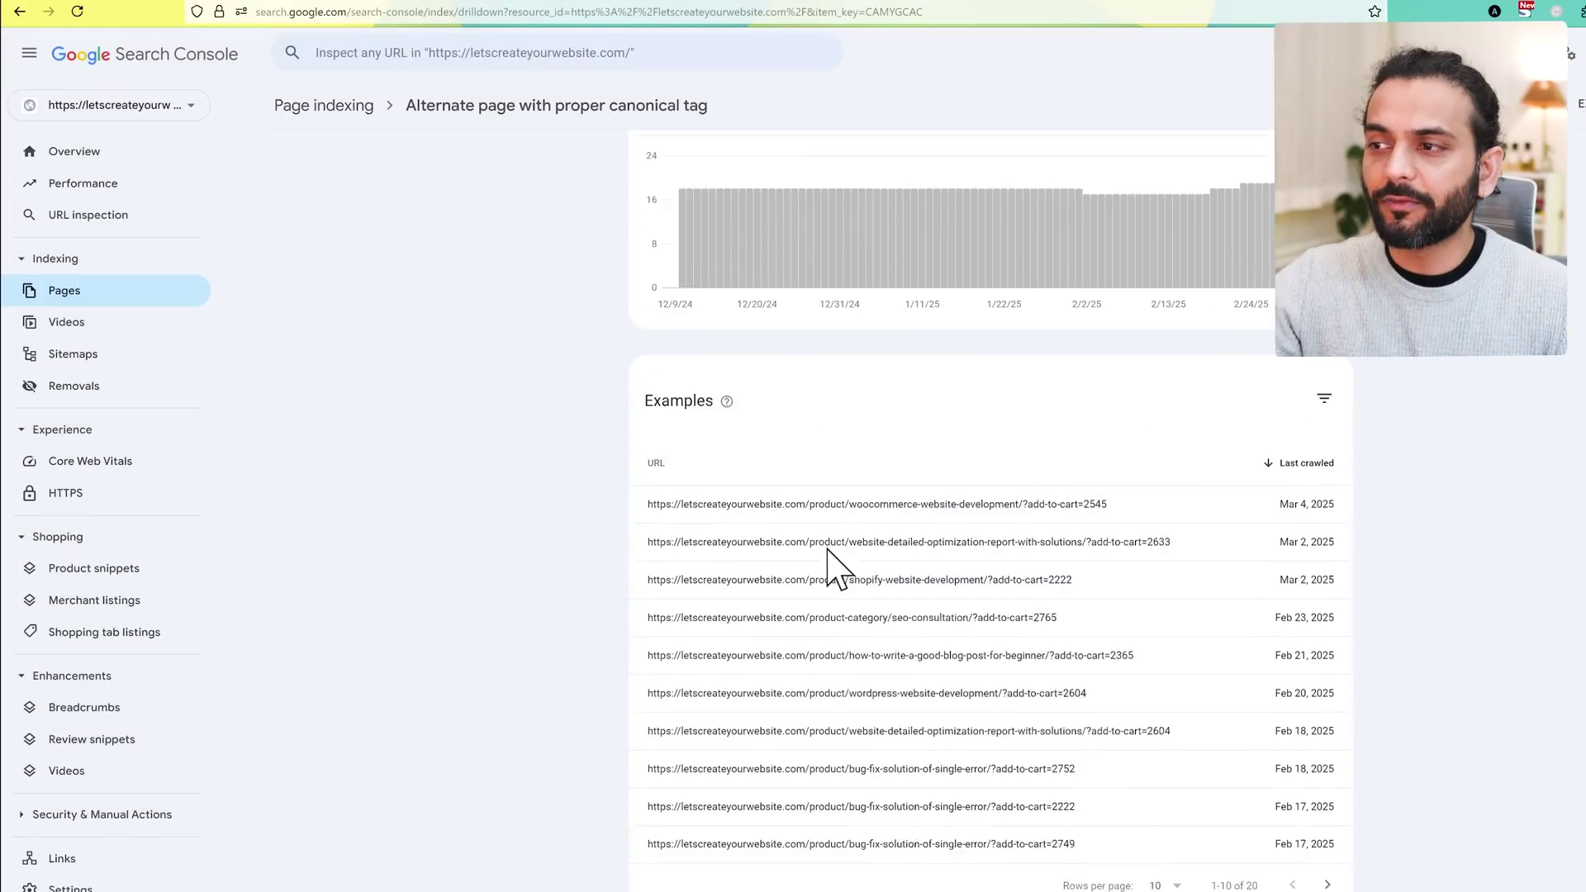
pyautogui.click(1206, 553)
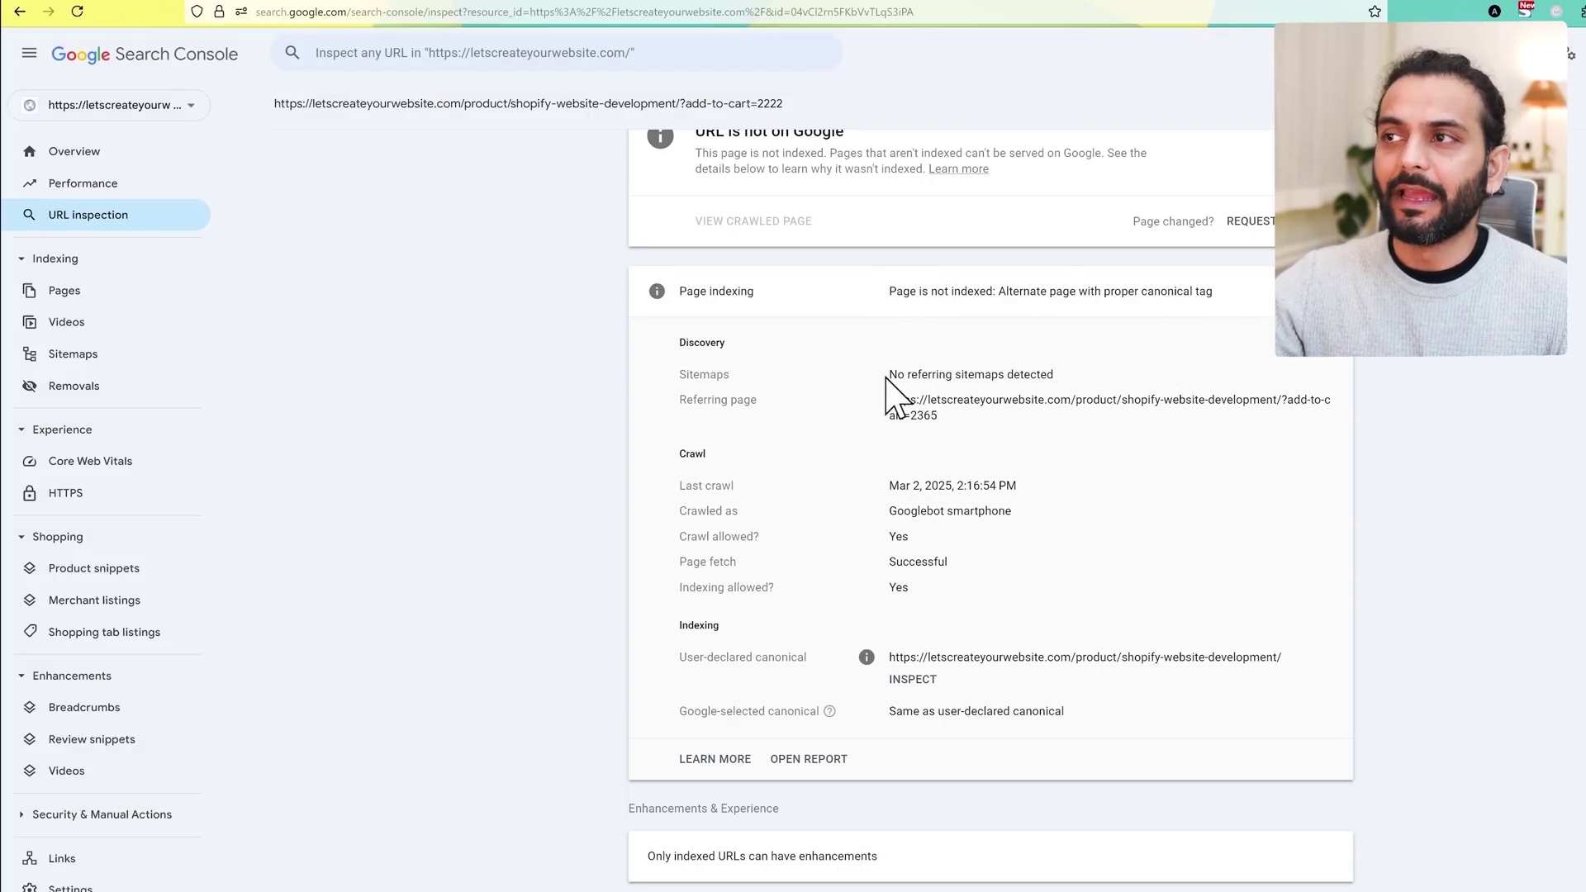
pyautogui.scroll(2, 438, 302)
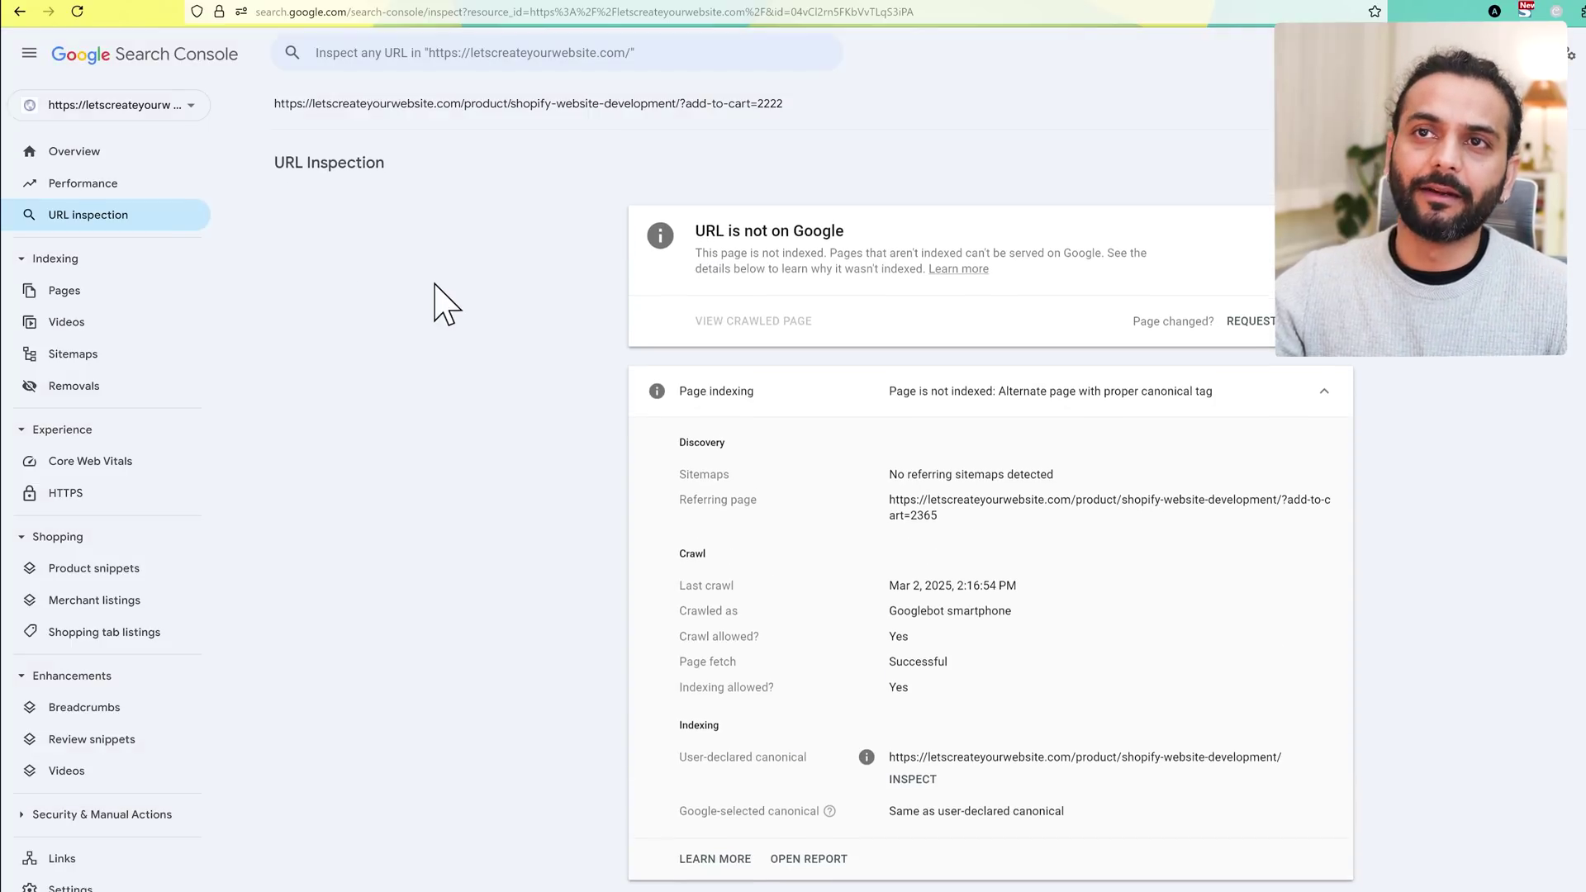
pyautogui.click(66, 293)
# Scroll through the 'Page with redirect' example URLs, then go back to the Page indexing overview
pyautogui.scroll(-3, 917, 613)
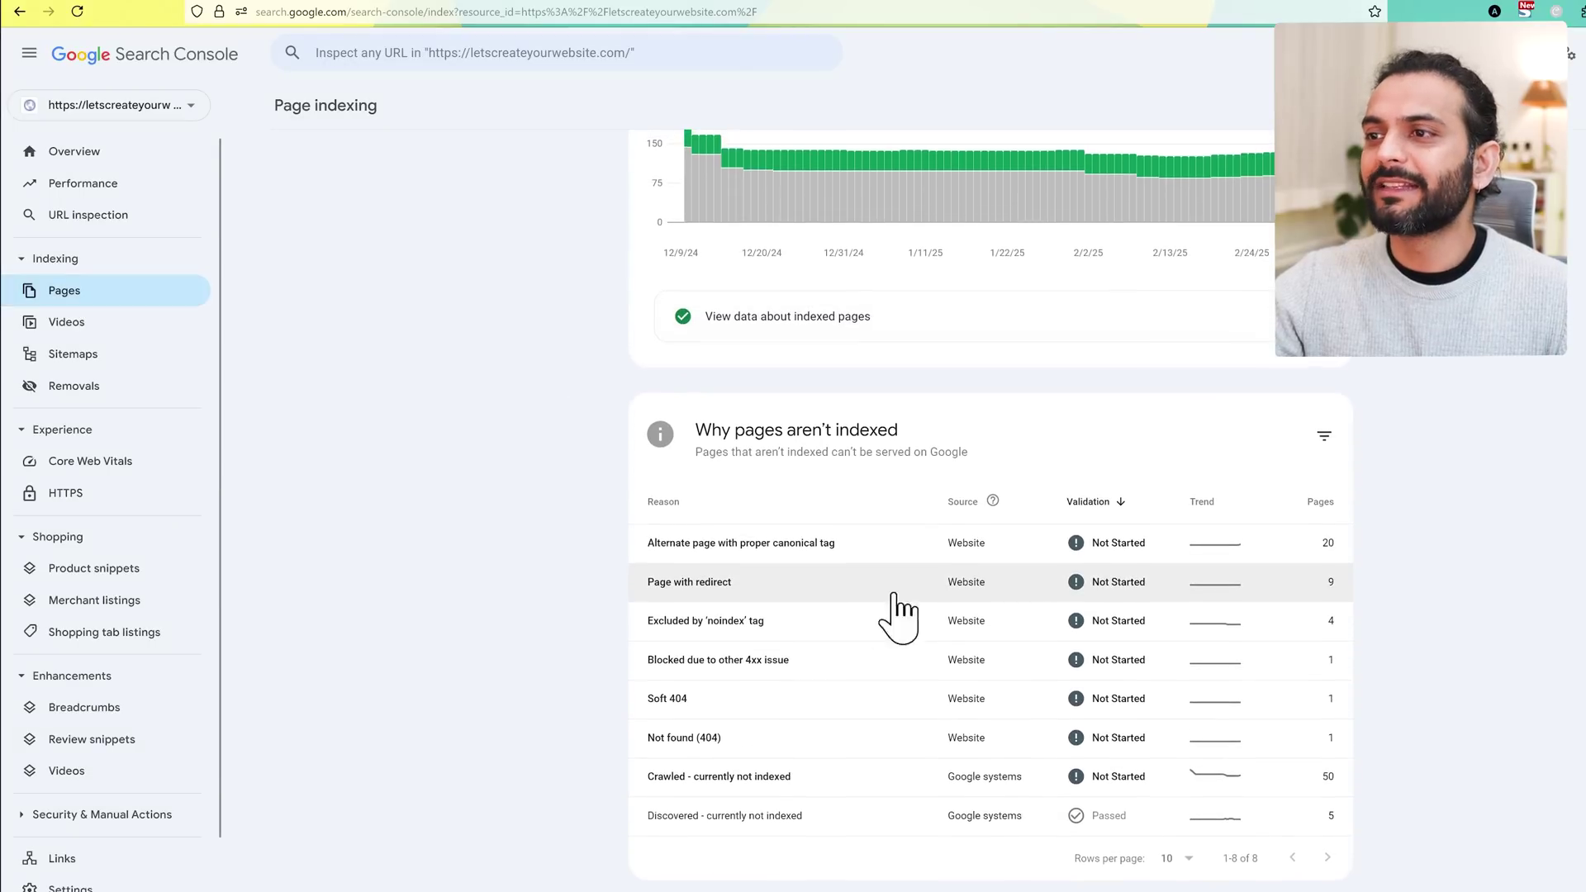
pyautogui.click(773, 588)
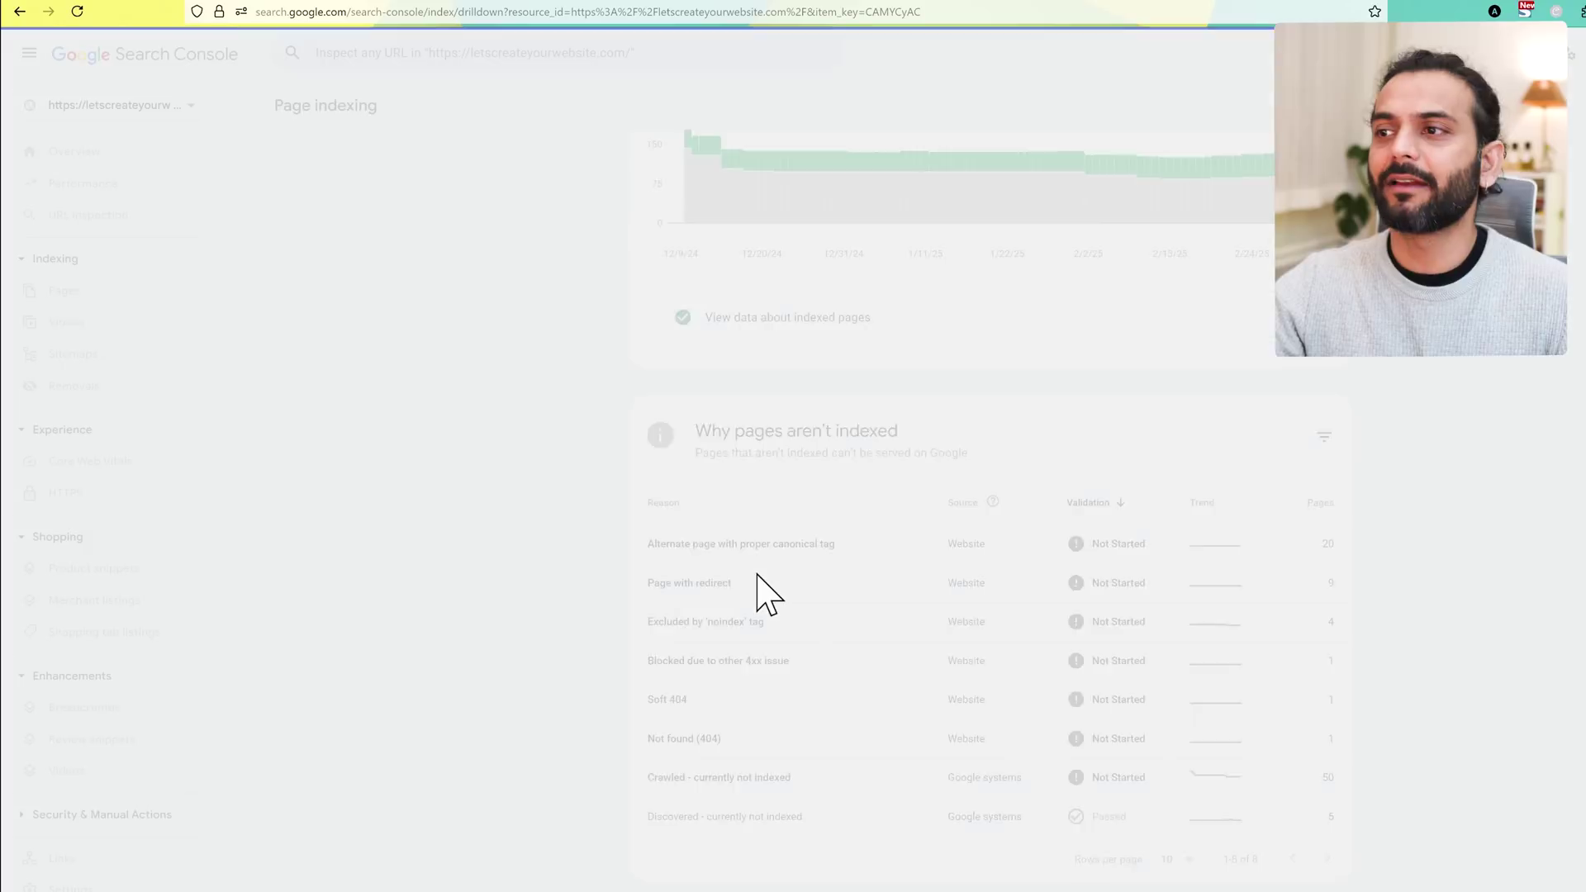
pyautogui.scroll(-3, 987, 542)
pyautogui.scroll(-1, 987, 533)
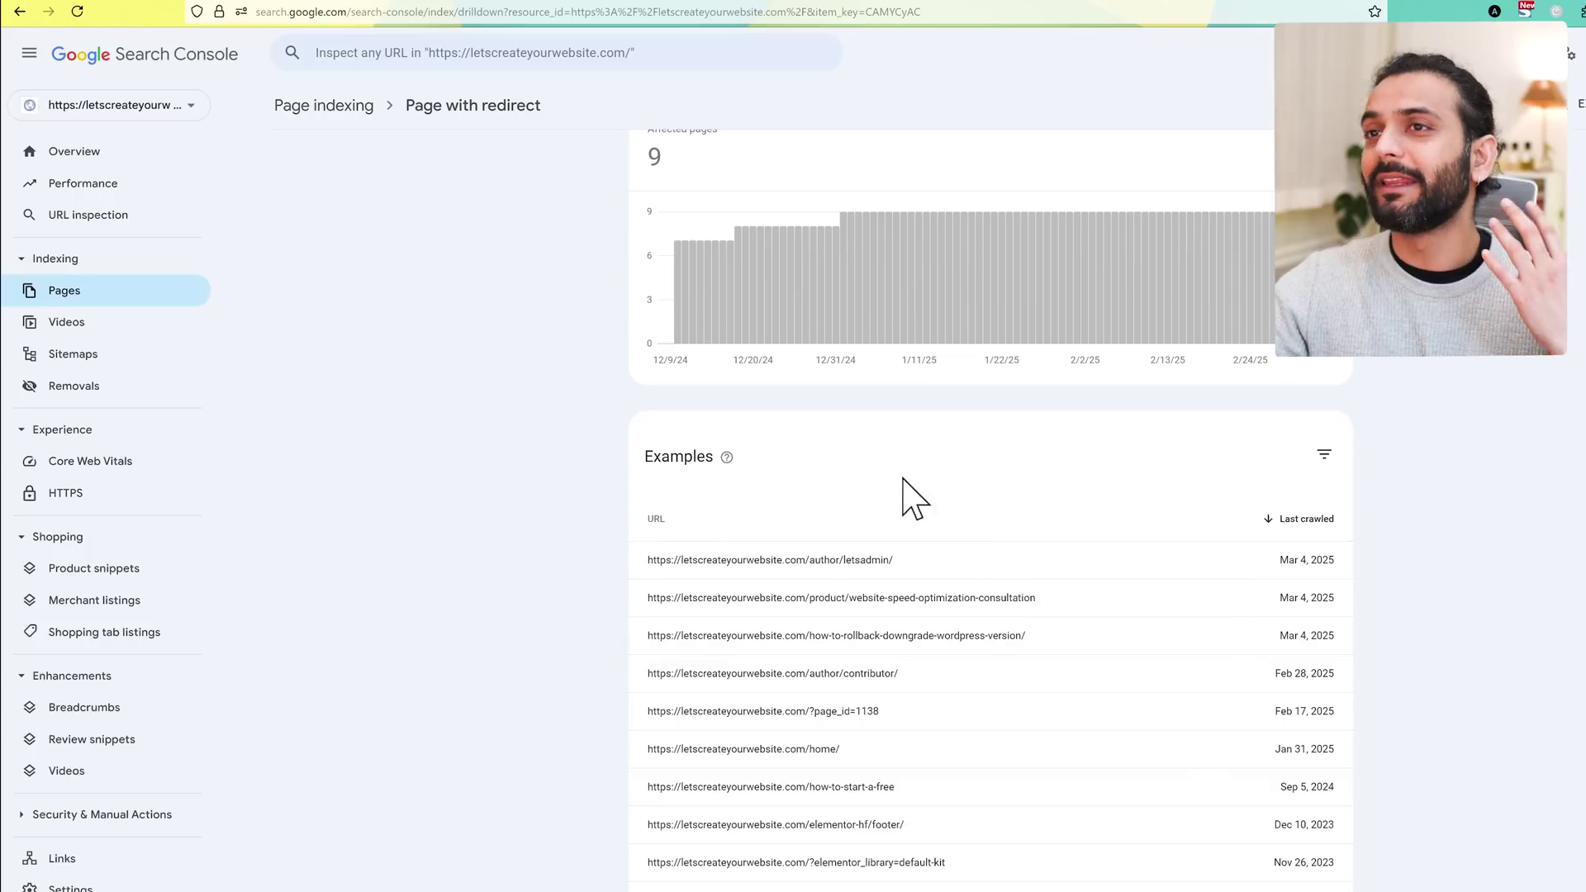
pyautogui.click(58, 291)
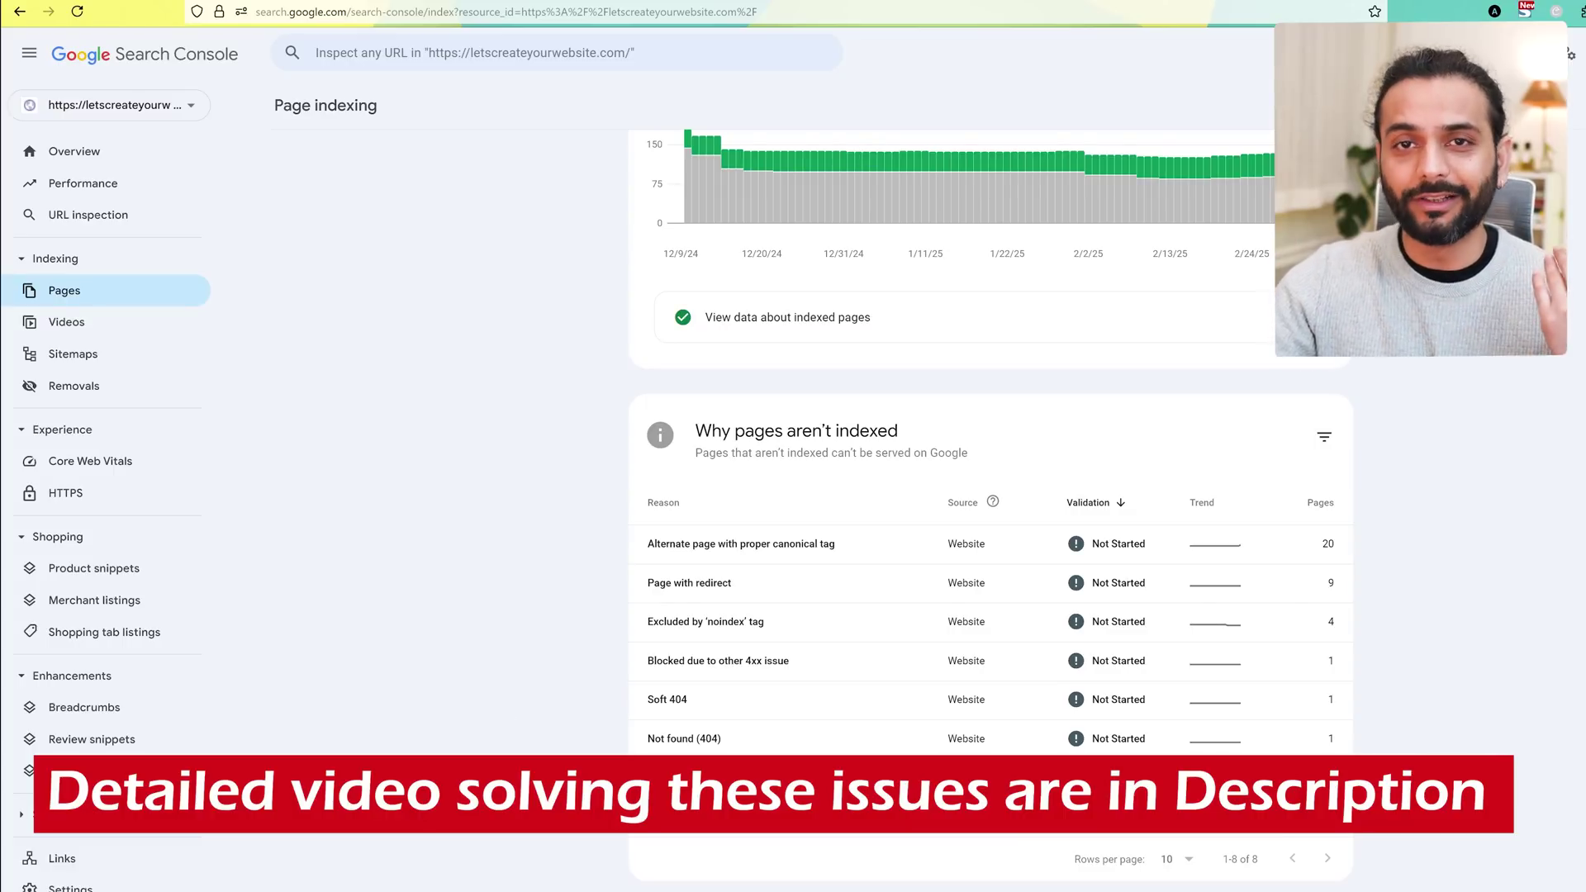
pyautogui.scroll(-2, 93, 259)
# In Sitemaps, open /sitemap_index.xml and highlight the first child sitemap's Success status
pyautogui.click(93, 264)
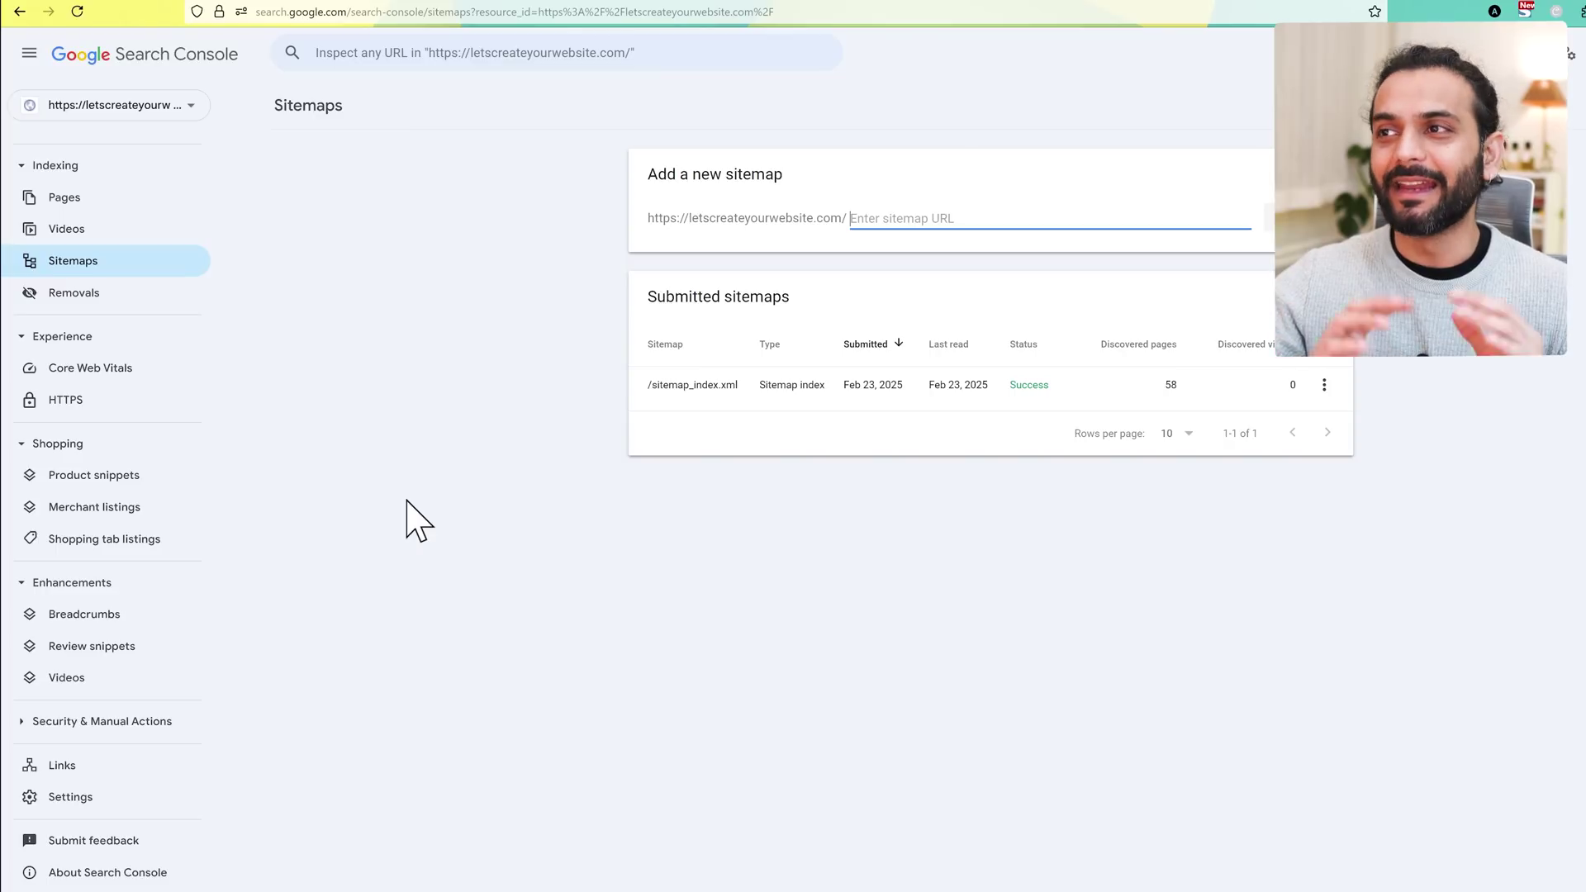
pyautogui.click(973, 383)
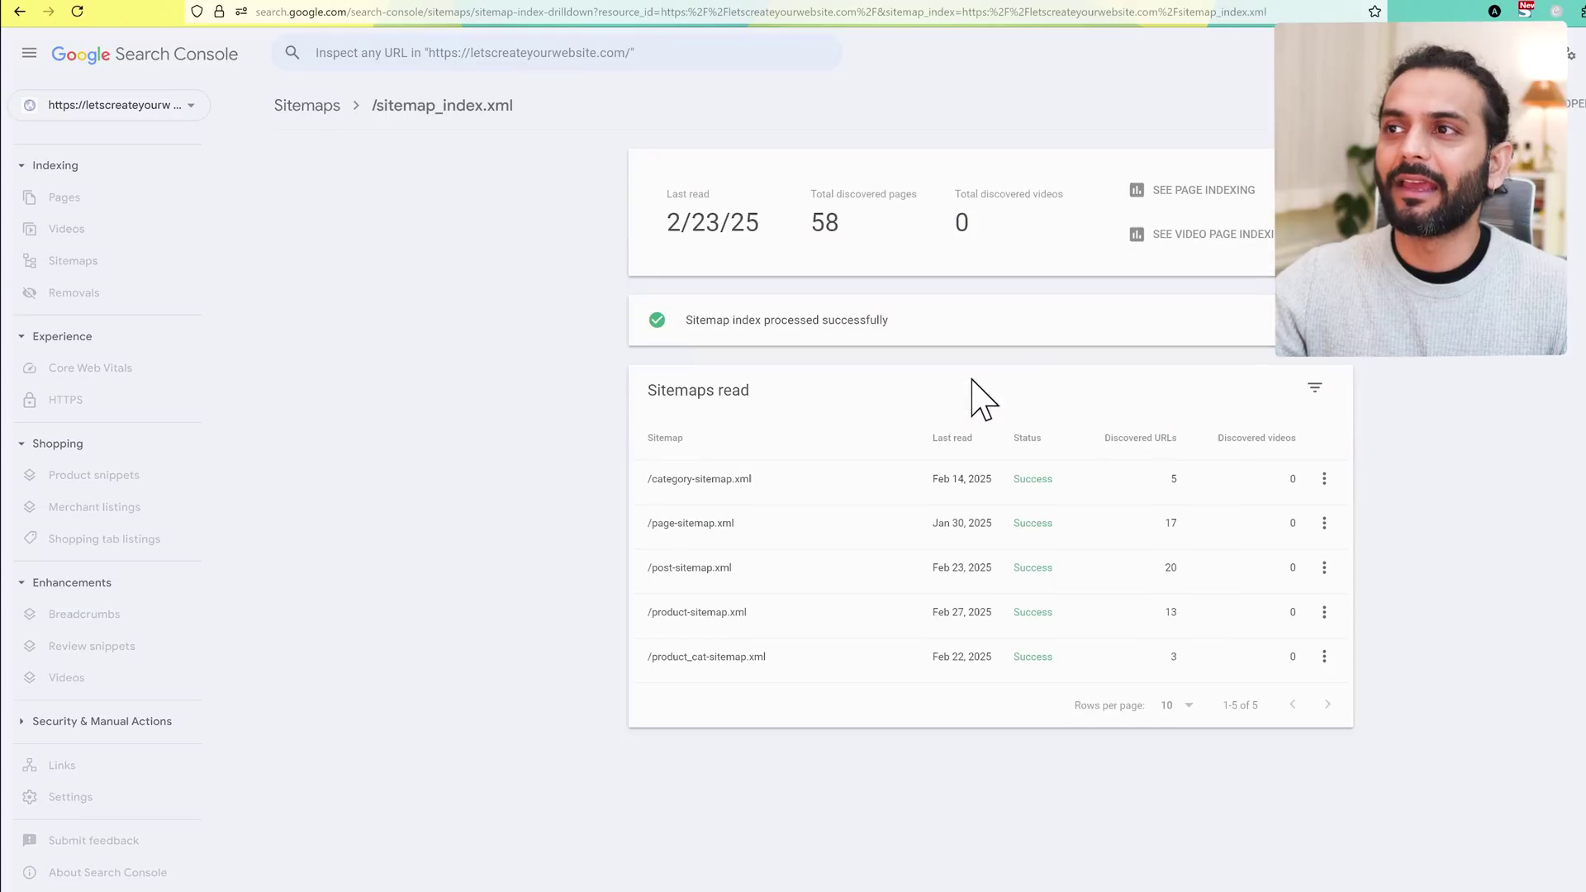
pyautogui.doubleClick(1029, 479)
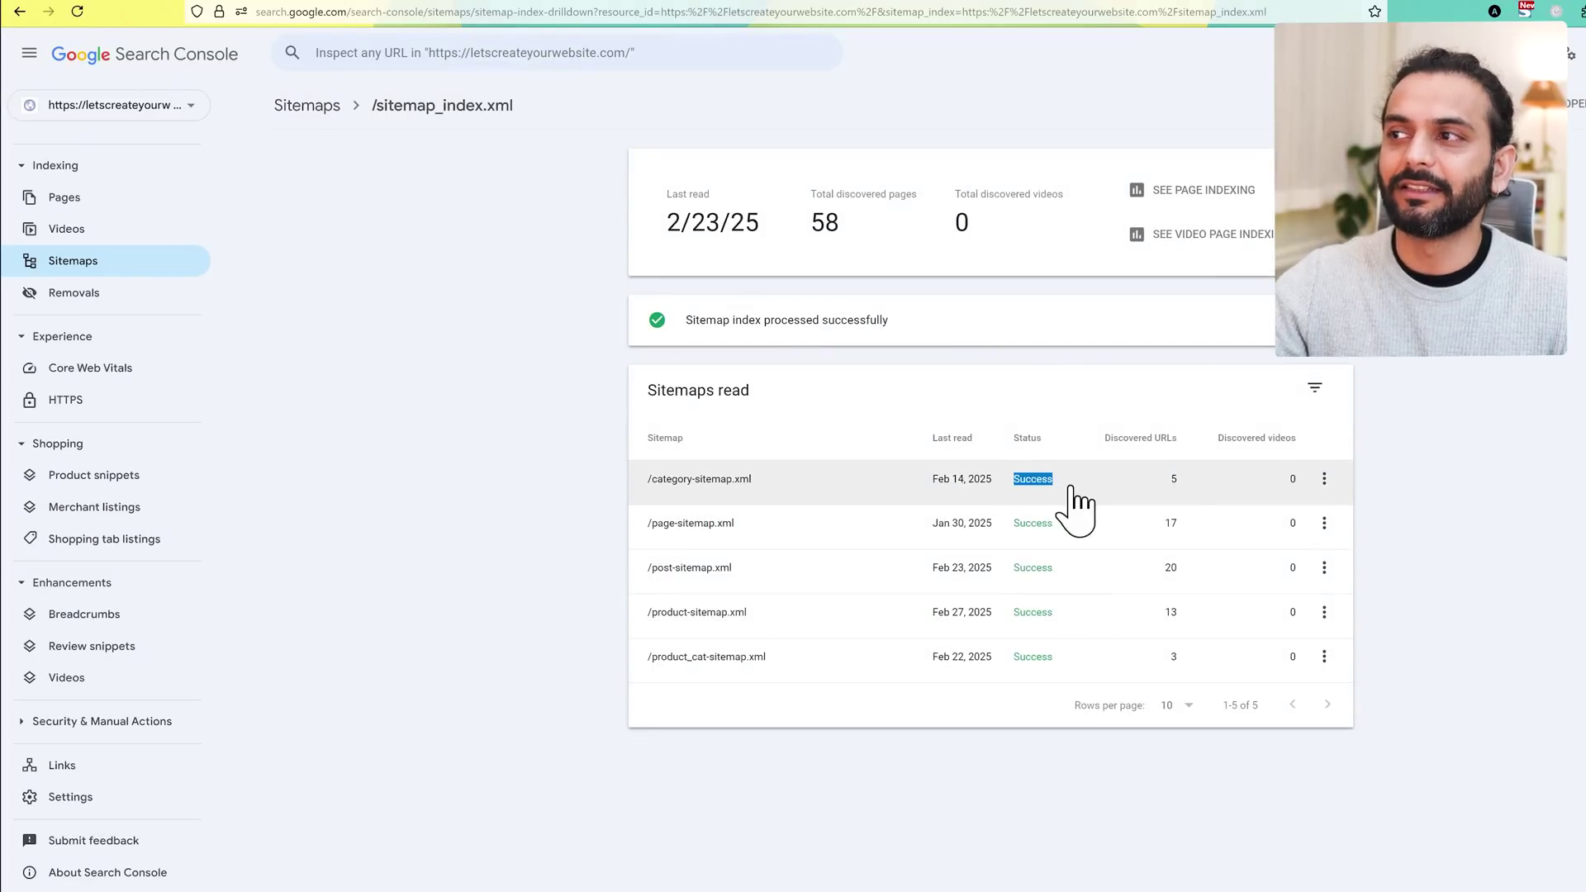
pyautogui.click(92, 370)
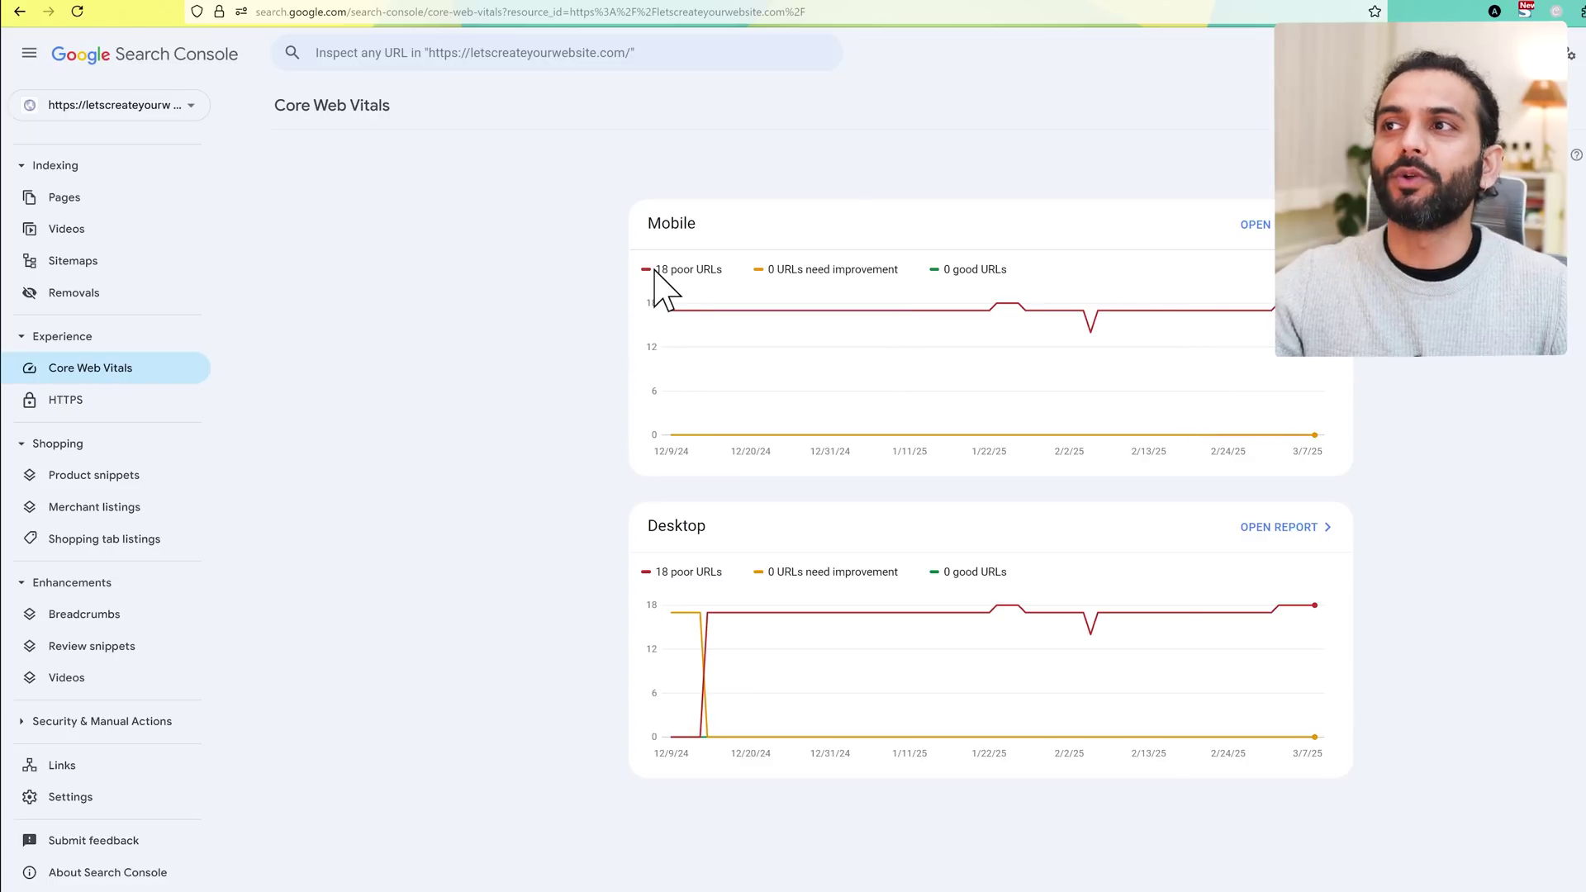
# Highlight the 18 poor mobile URLs in Core Web Vitals and open the full mobile report
pyautogui.moveTo(661, 275); pyautogui.dragTo(727, 270)
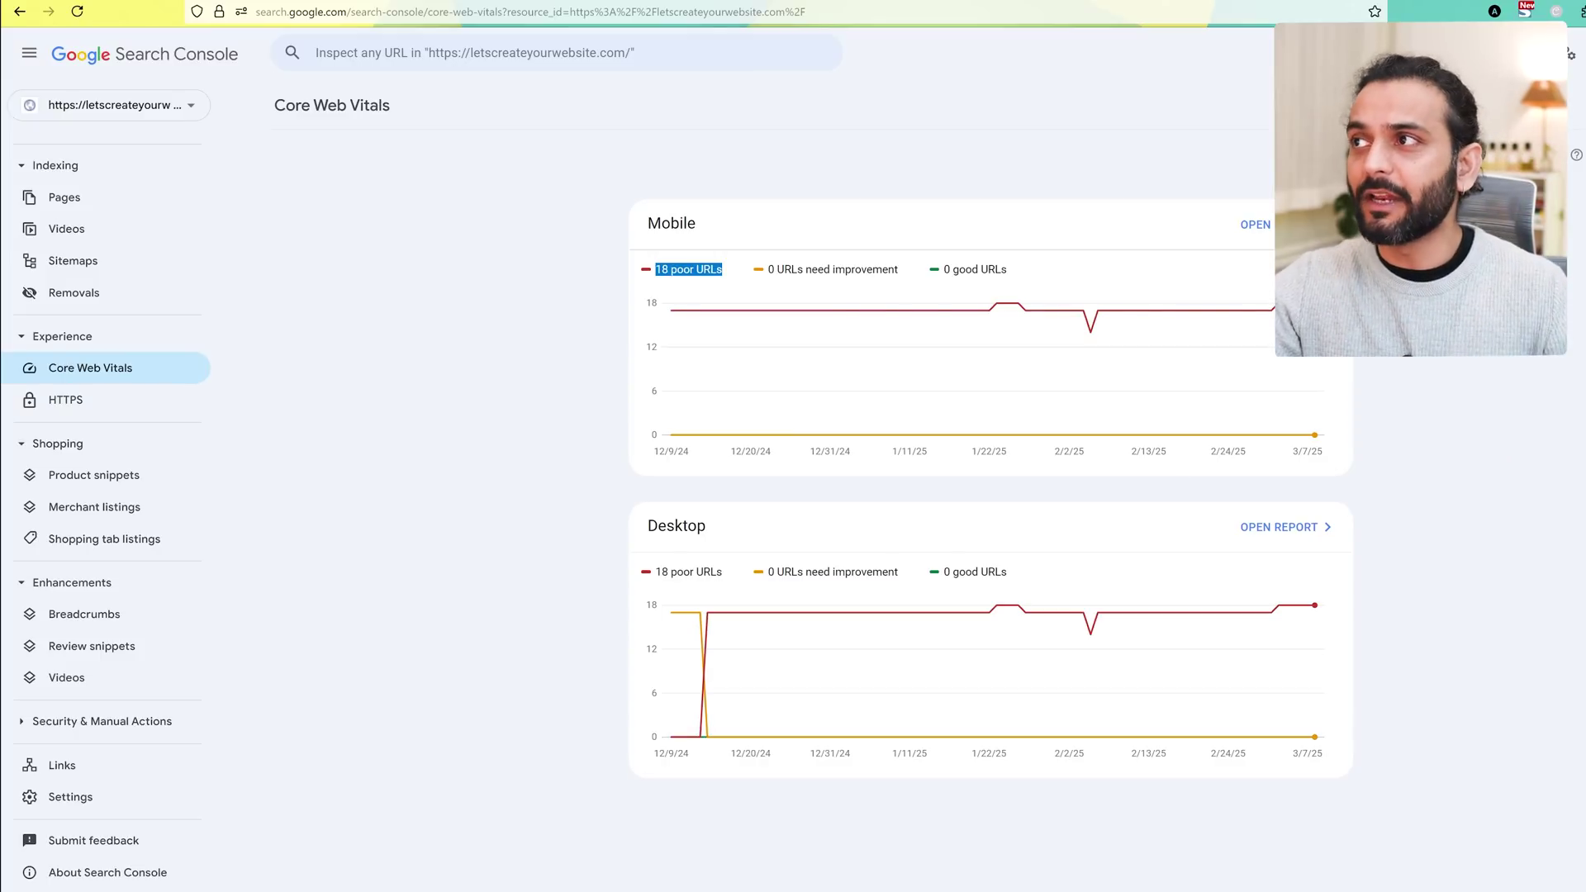
pyautogui.click(1264, 225)
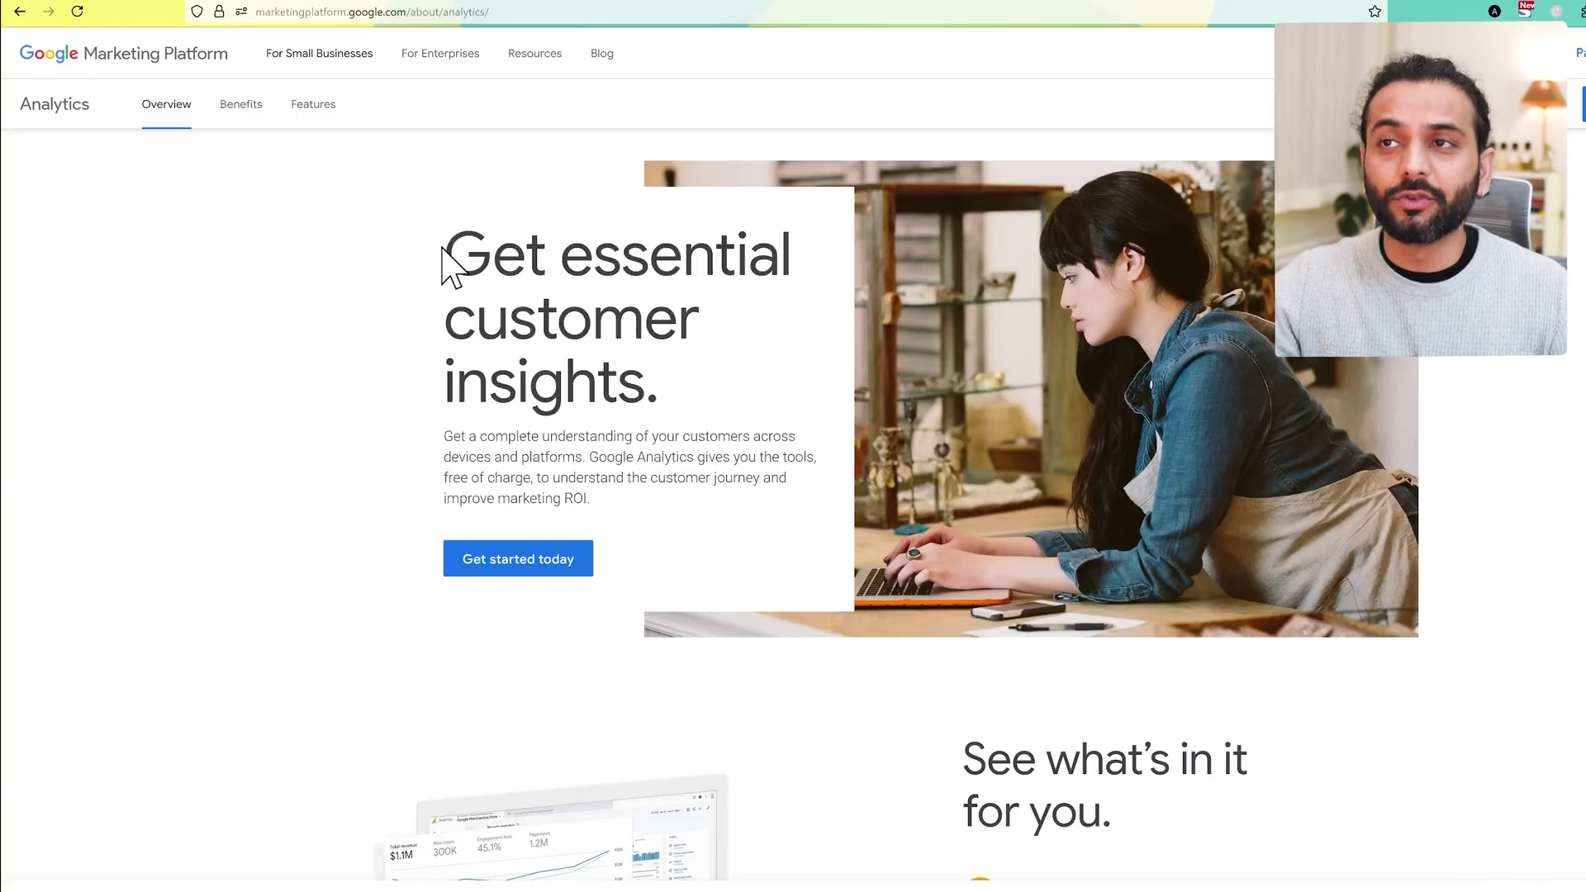
# Highlight the 'Get essential customer insights' headline on the Google Analytics overview page
pyautogui.moveTo(449, 247); pyautogui.dragTo(694, 398)
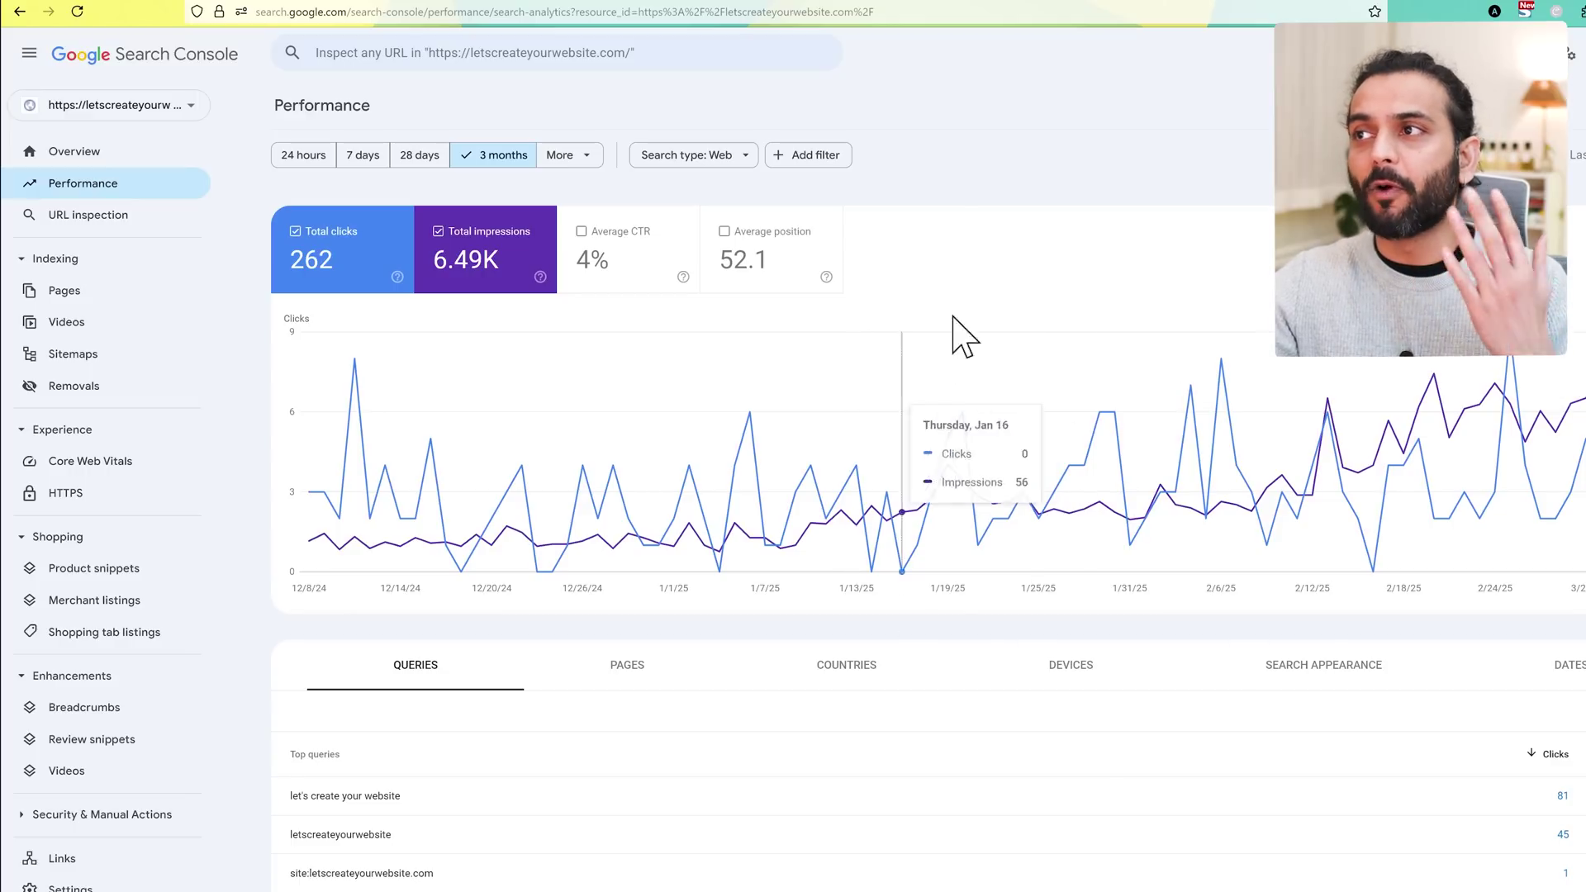
# Expand Security & Manual Actions and check Manual actions and Security issues, both reporting no issues
pyautogui.click(59, 294)
pyautogui.scroll(-3, 896, 595)
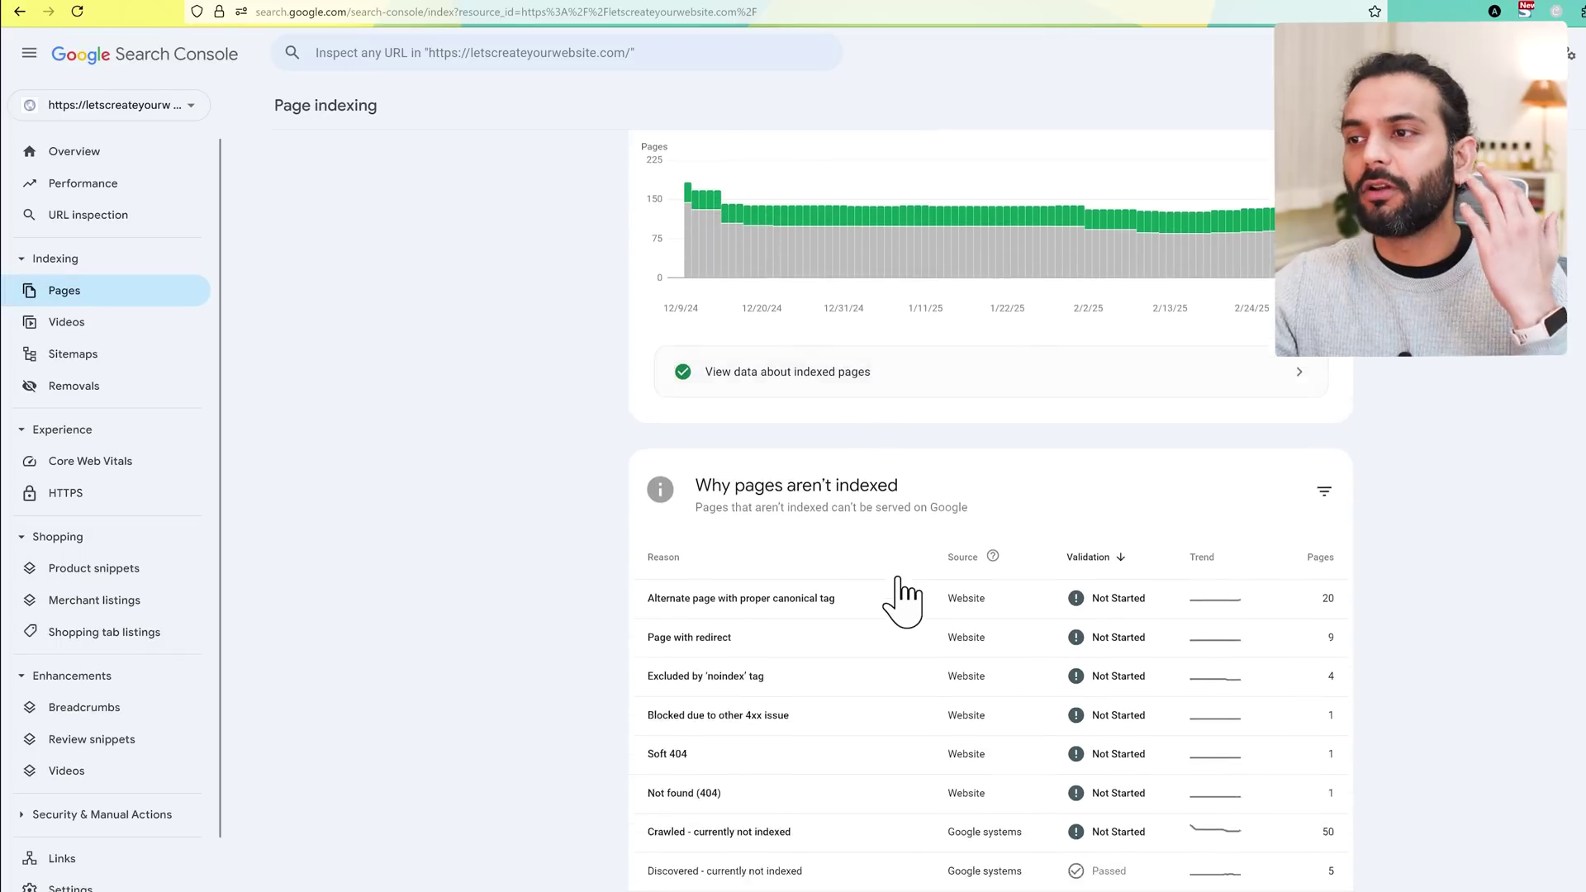
pyautogui.scroll(-1, 905, 599)
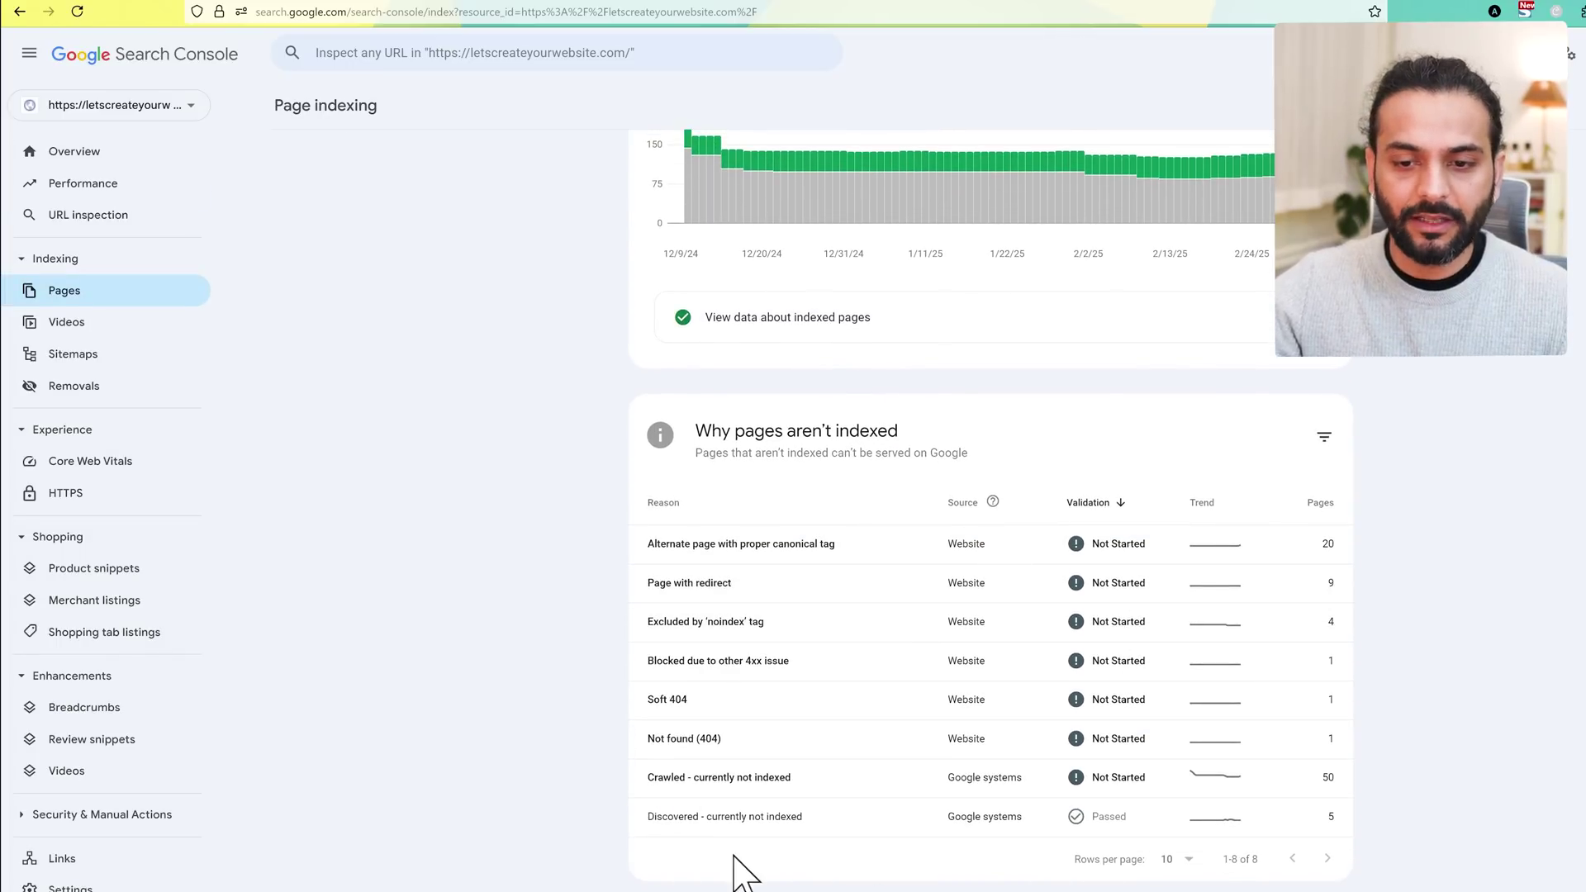
pyautogui.scroll(-1, 79, 744)
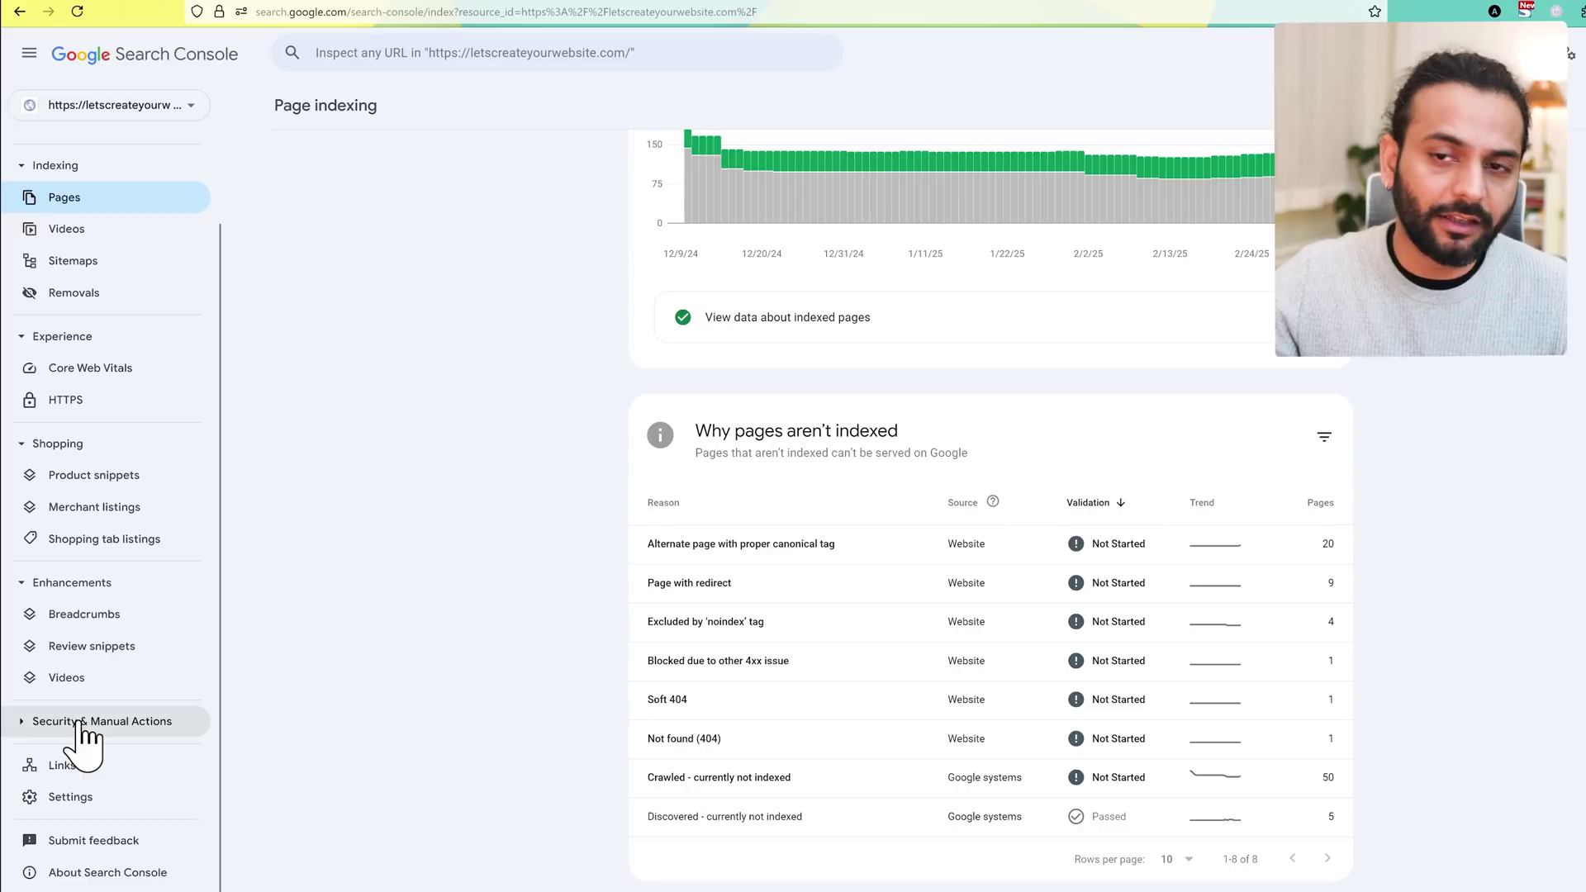
pyautogui.click(85, 727)
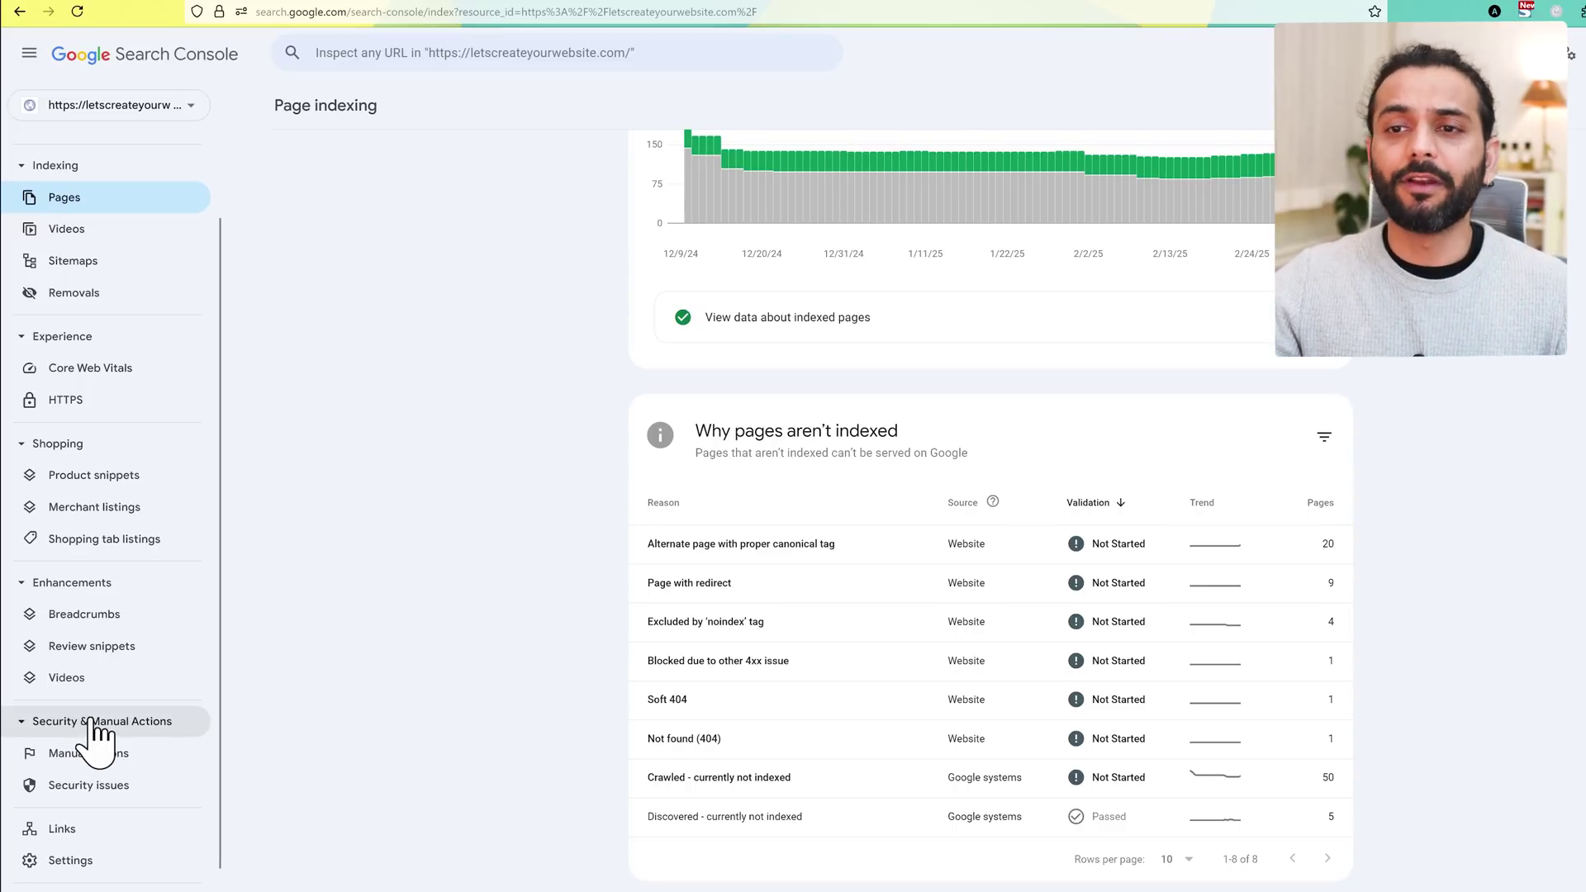
pyautogui.click(93, 754)
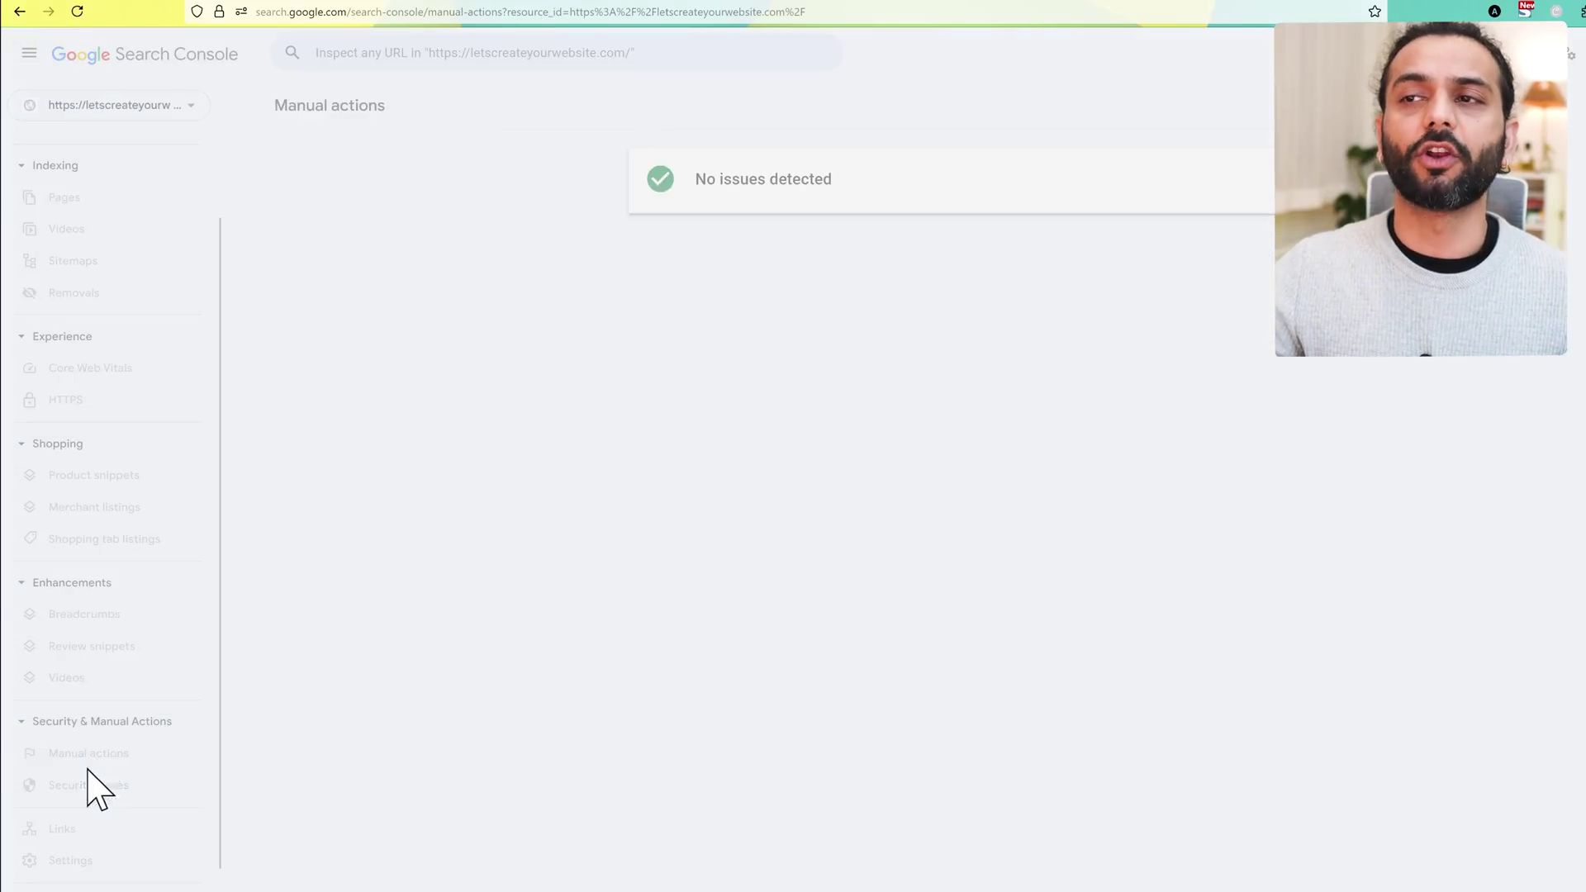
pyautogui.click(86, 792)
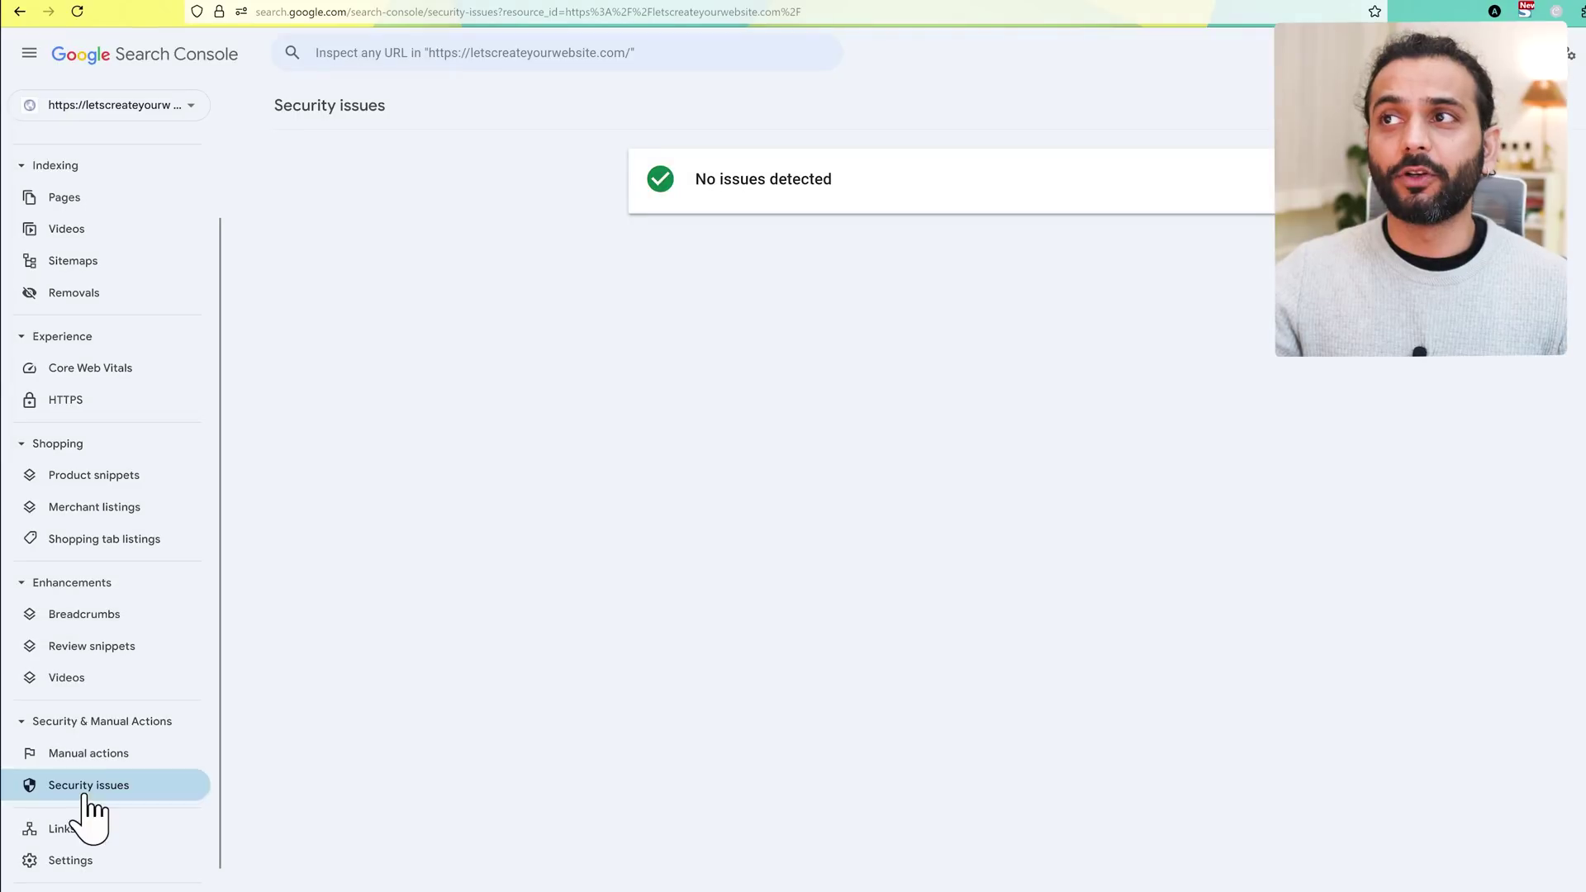